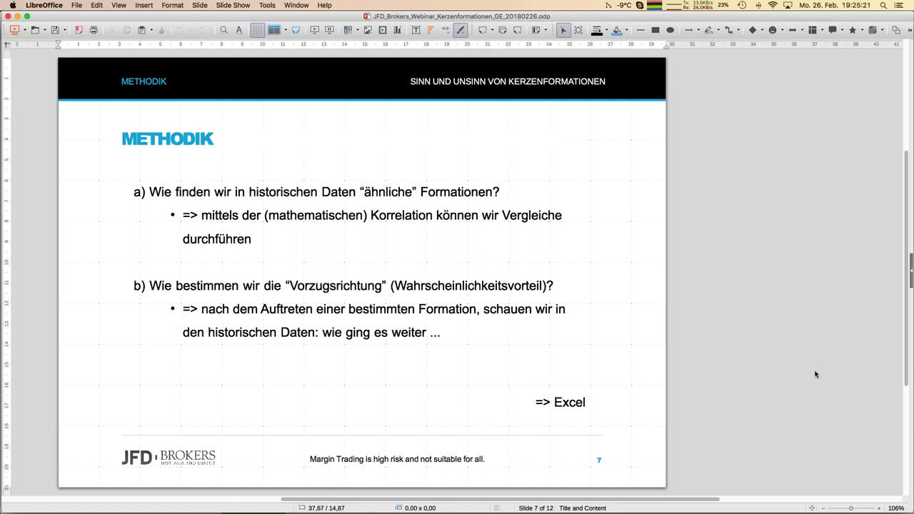
Switch from the presentation to the spreadsheet eurusd_d1_candlestick_pattern_20180215.ods
key("super+Tab")
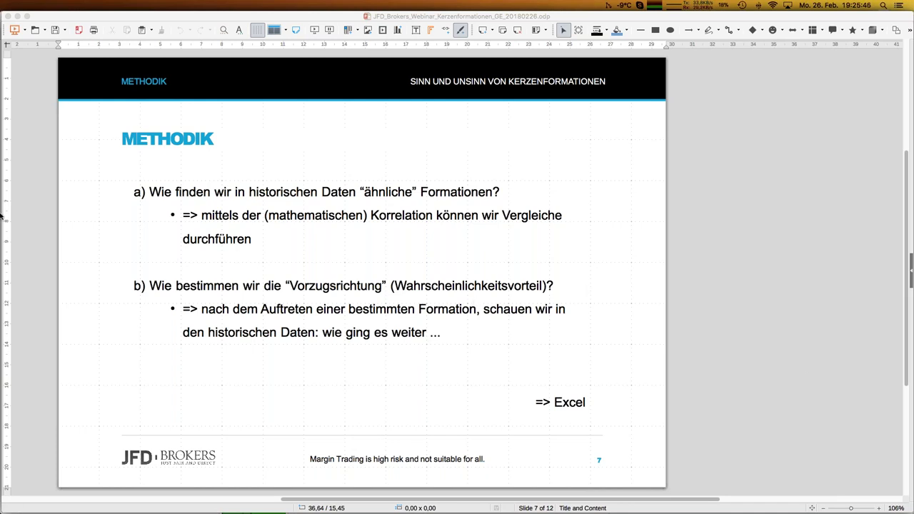
mouse_move(26, 224)
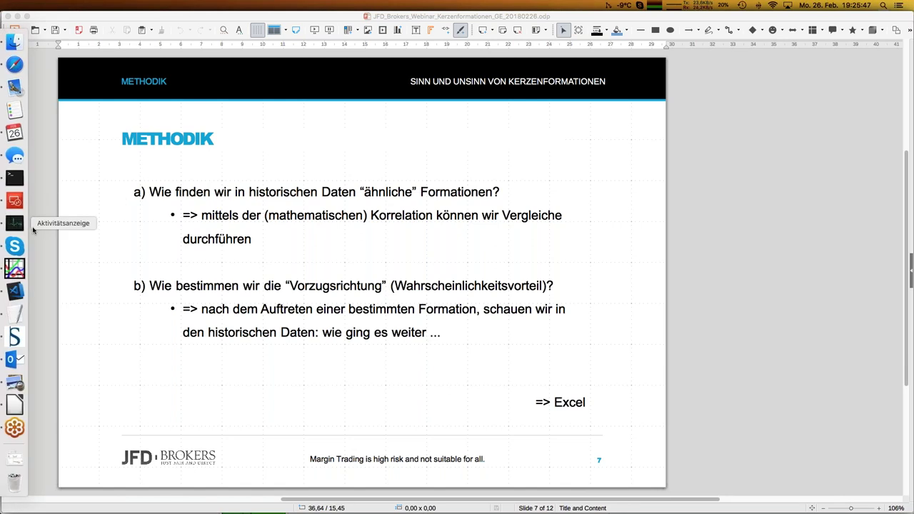
scroll(32, 230, "right", 1)
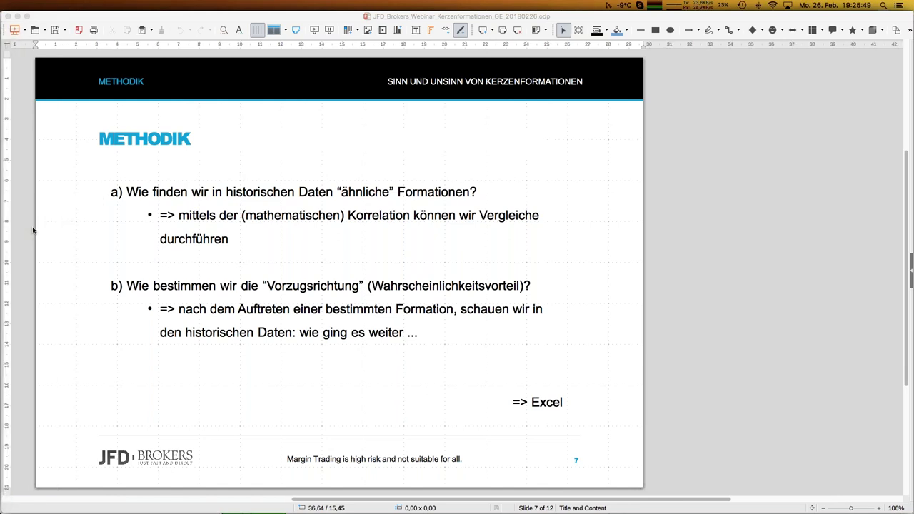
left_click(23, 116)
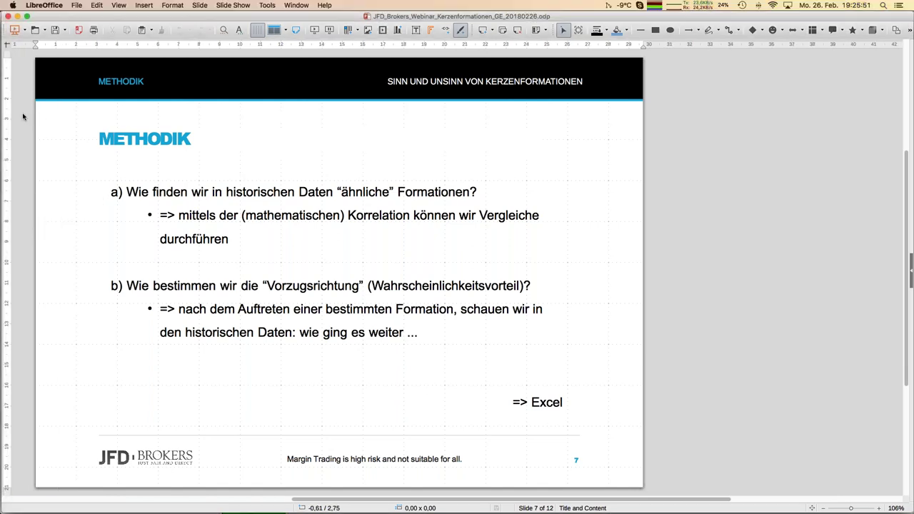
left_click(296, 5)
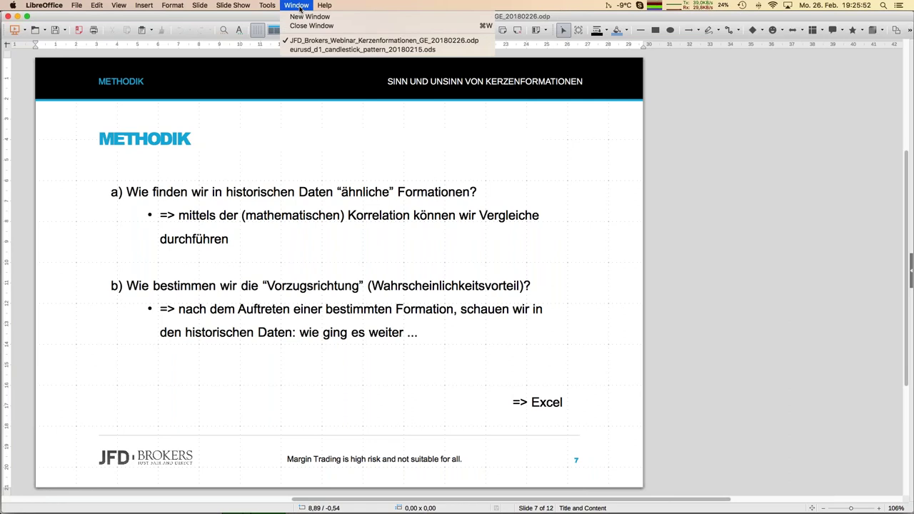
left_click(311, 49)
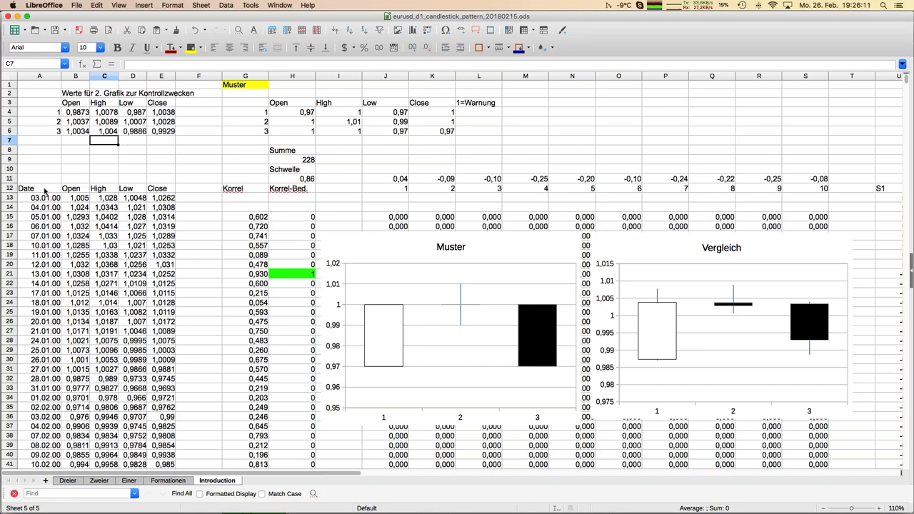
Examine the historical price data from A12 to E30 and the Muster table in G3:K6
left_click_drag(44, 190, 164, 359)
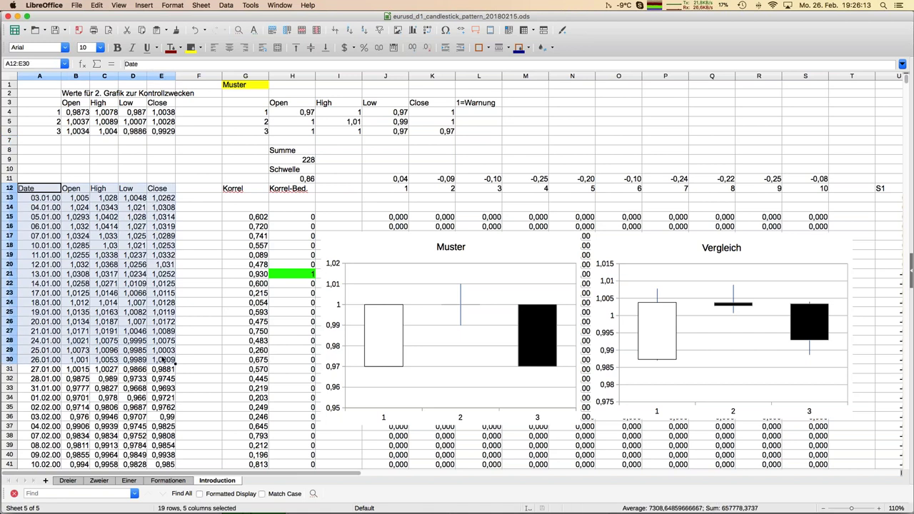
left_click(143, 278)
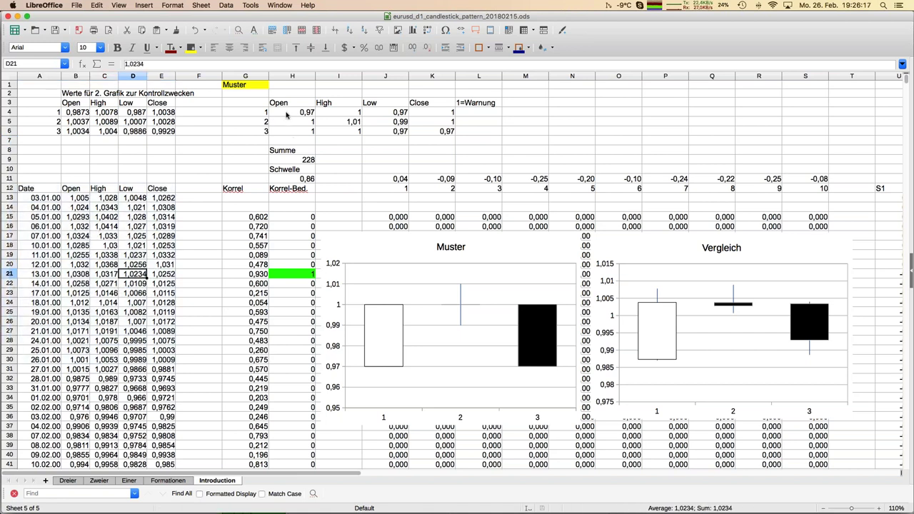
left_click_drag(261, 104, 431, 131)
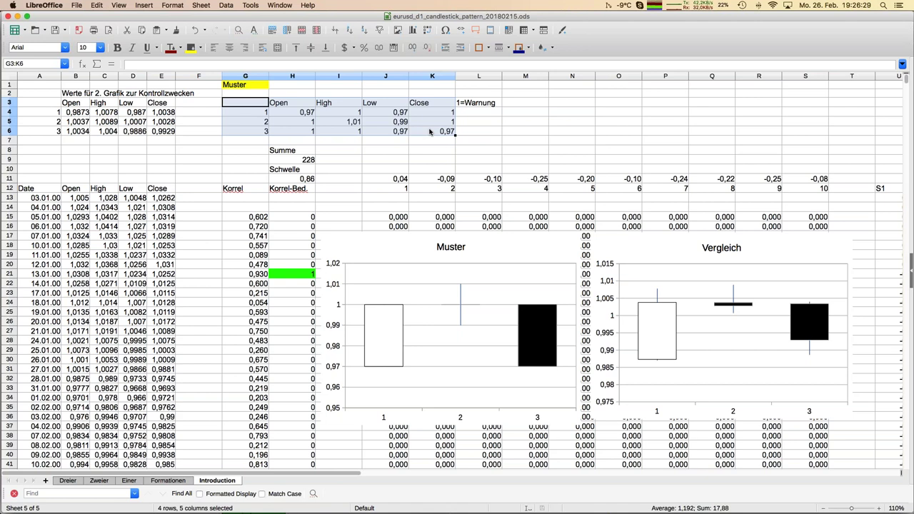
Compare the pattern definitions on the Formationen sheet with the Muster table on the Introduction sheet
left_click(180, 483)
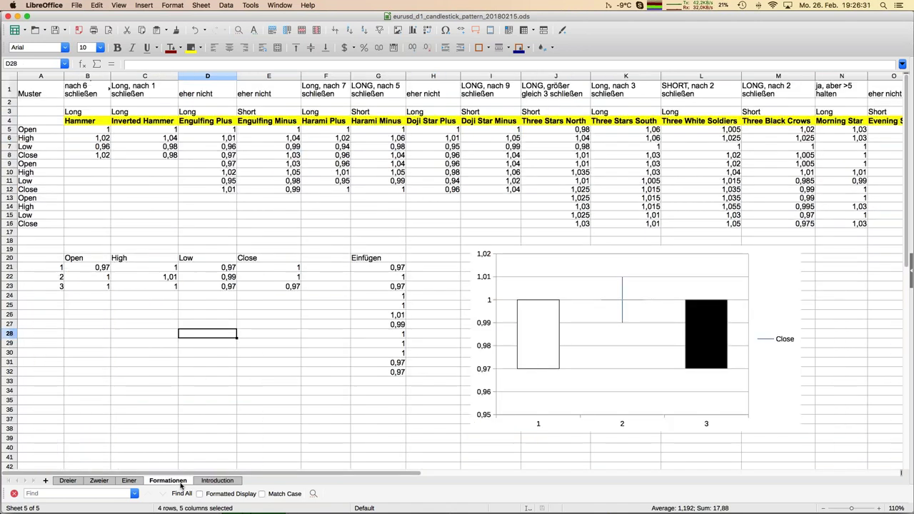
left_click(216, 482)
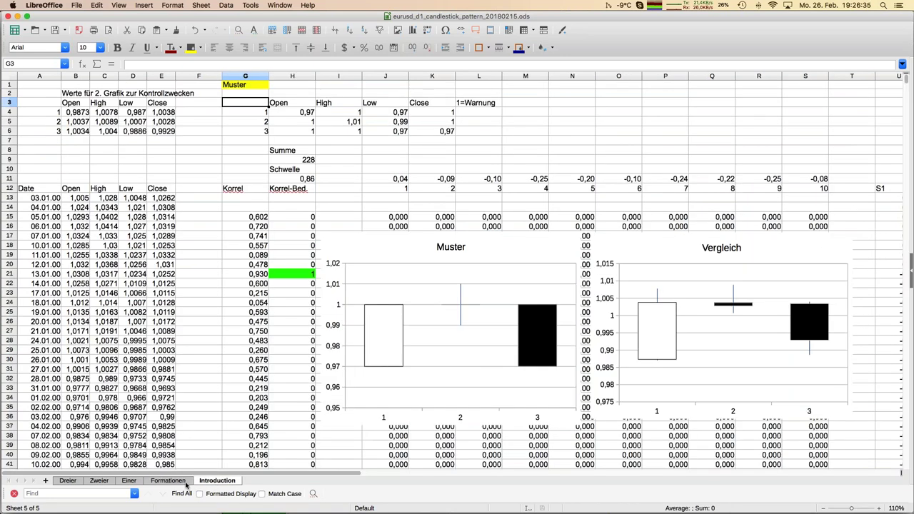
left_click(185, 485)
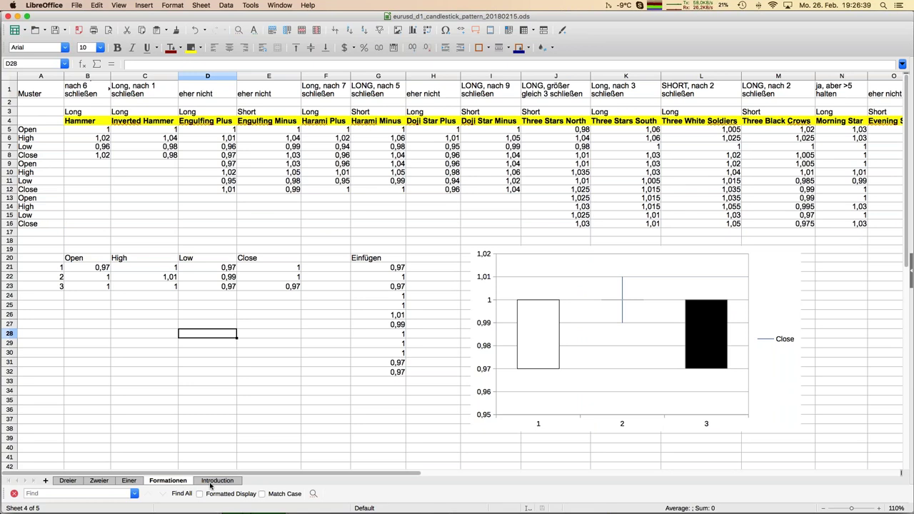
left_click(212, 484)
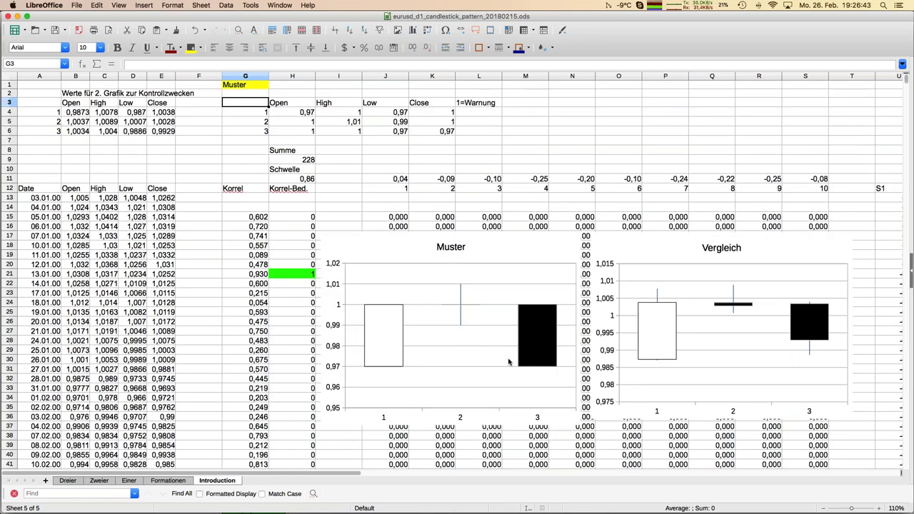
Inspect which ranges the CORREL formula in cell G15 references, leaving the formula unedited
left_click(249, 219)
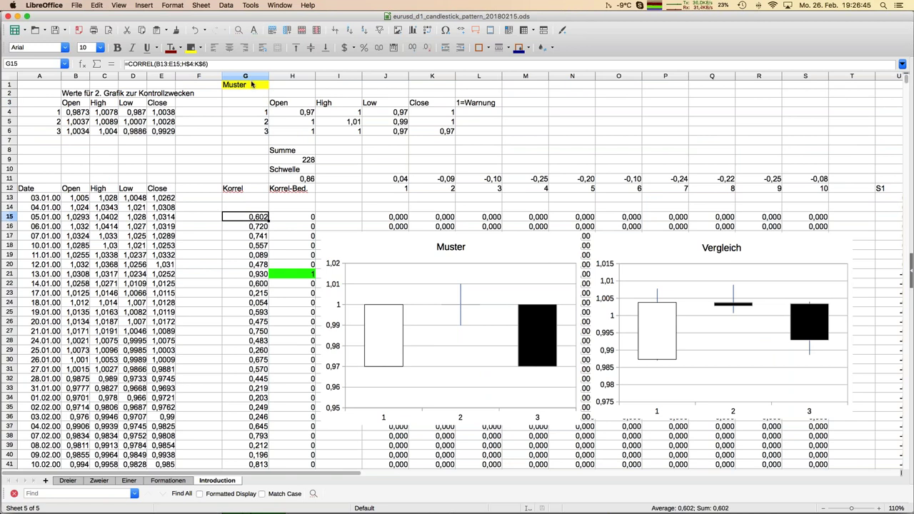
left_click(225, 64)
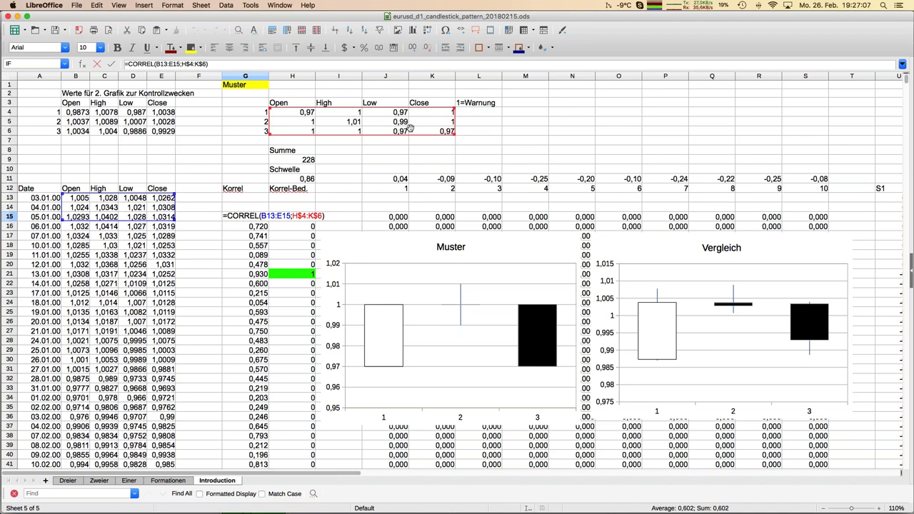
key("Escape")
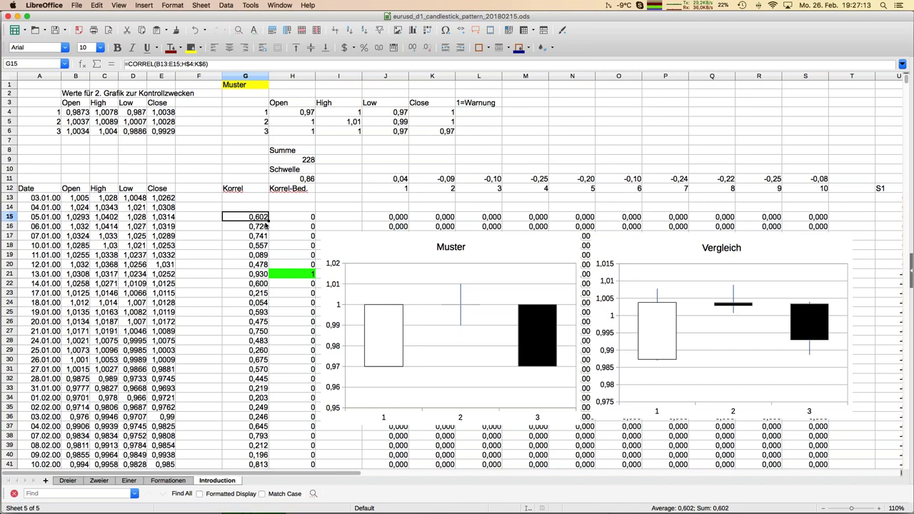
Copy the prices for 03.01.00 to 05.01.00 from B13:E15 into the Vergleich chart's data table at B4:E6
left_click_drag(174, 218, 78, 203)
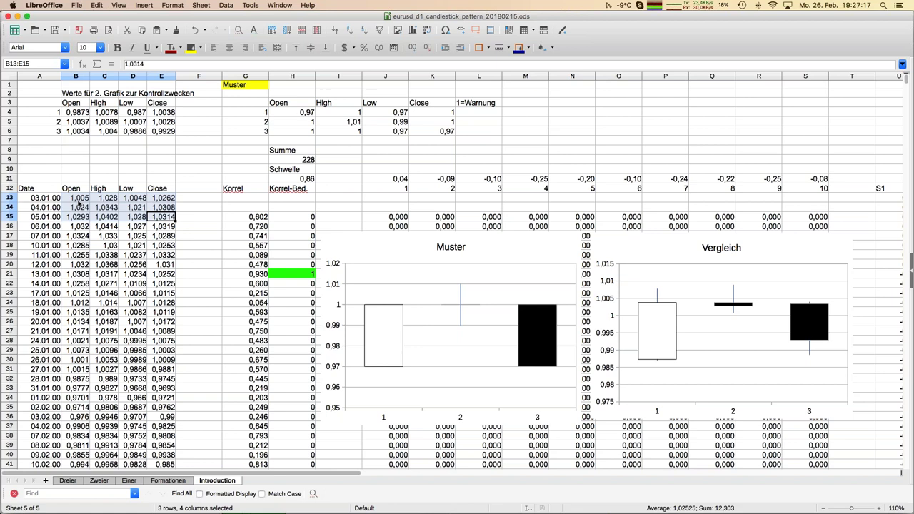
key("super+c")
left_click(83, 112)
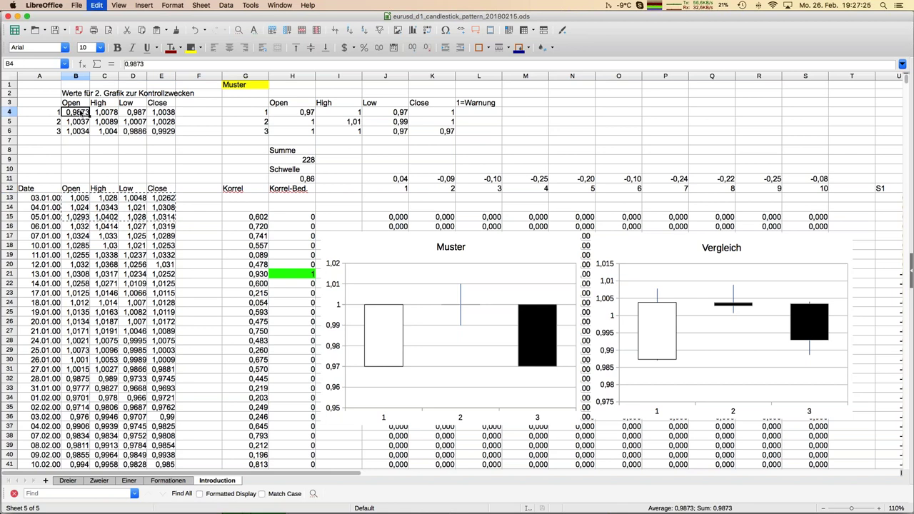
key("super+shift+v")
key("Return")
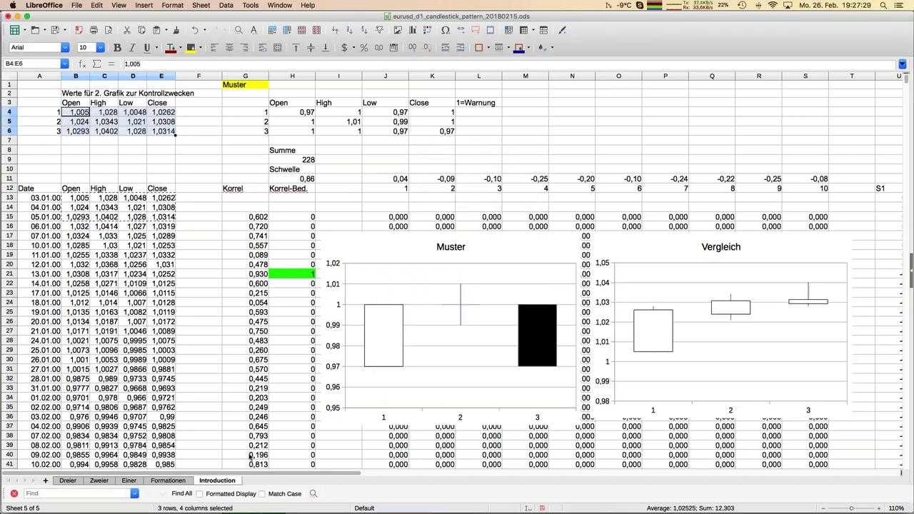
left_click_drag(254, 476, 312, 474)
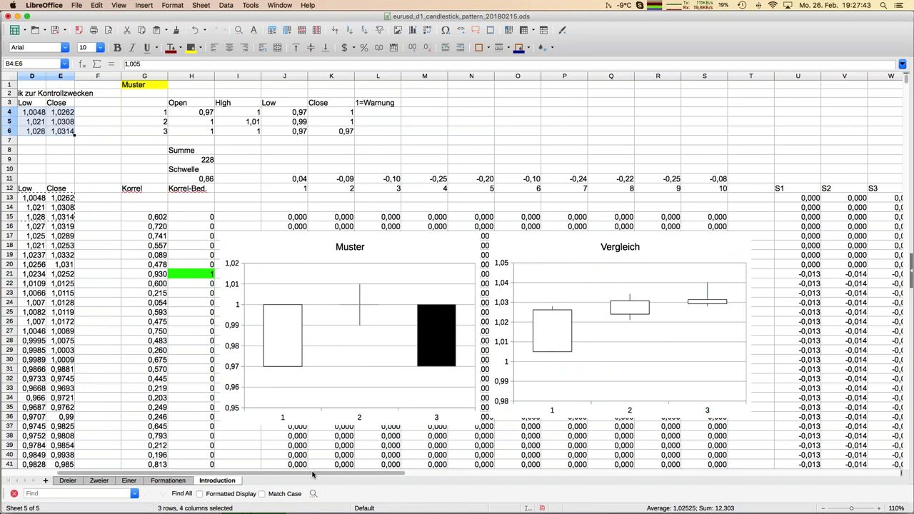
left_click_drag(312, 474, 238, 472)
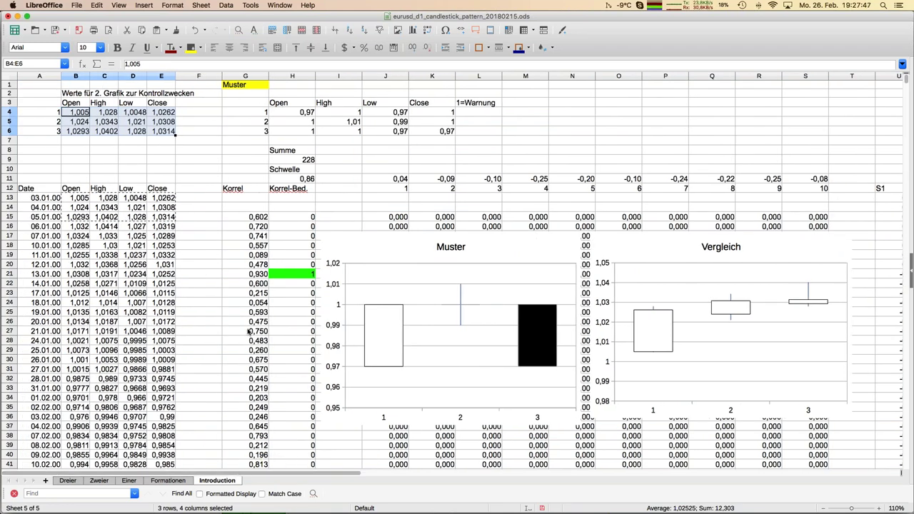
left_click(128, 278)
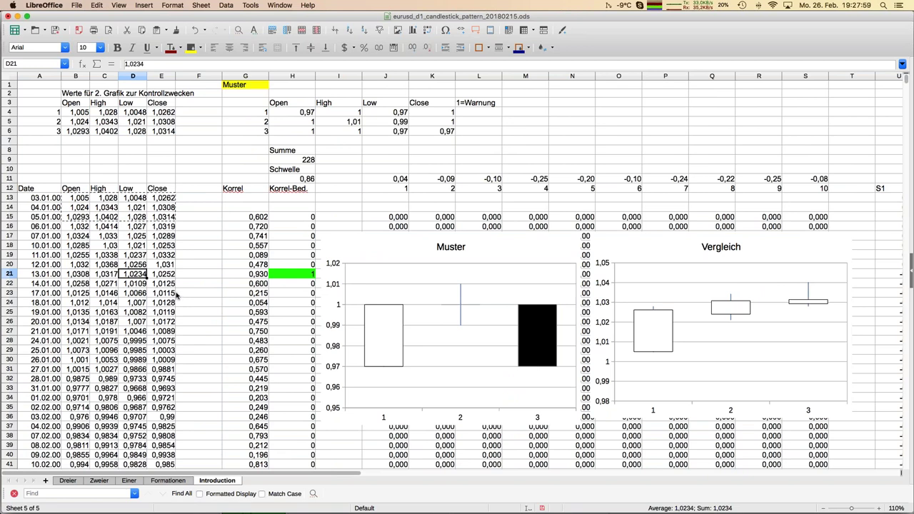
left_click_drag(163, 274, 76, 255)
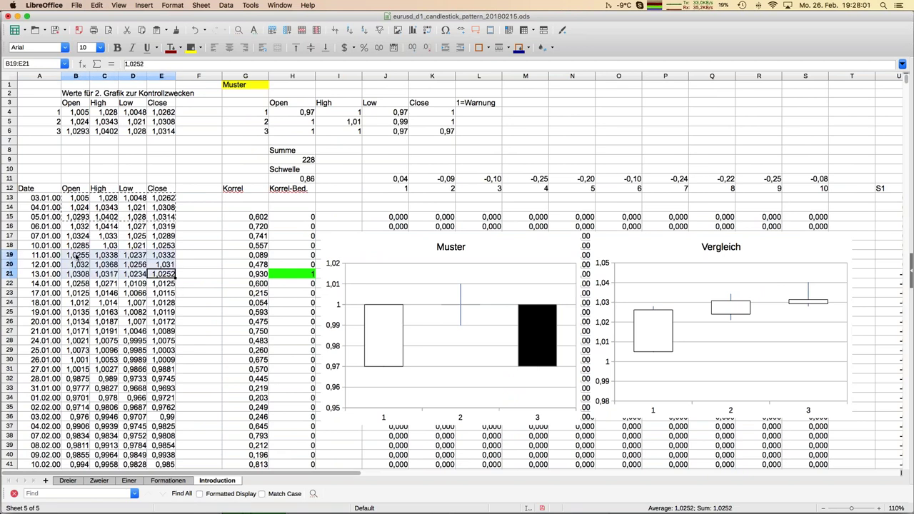
key("ctrl+c")
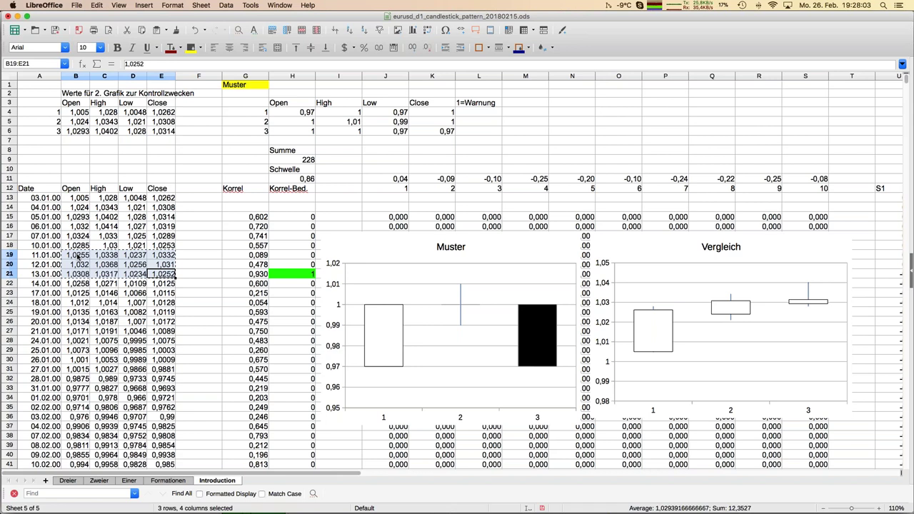
left_click(83, 112)
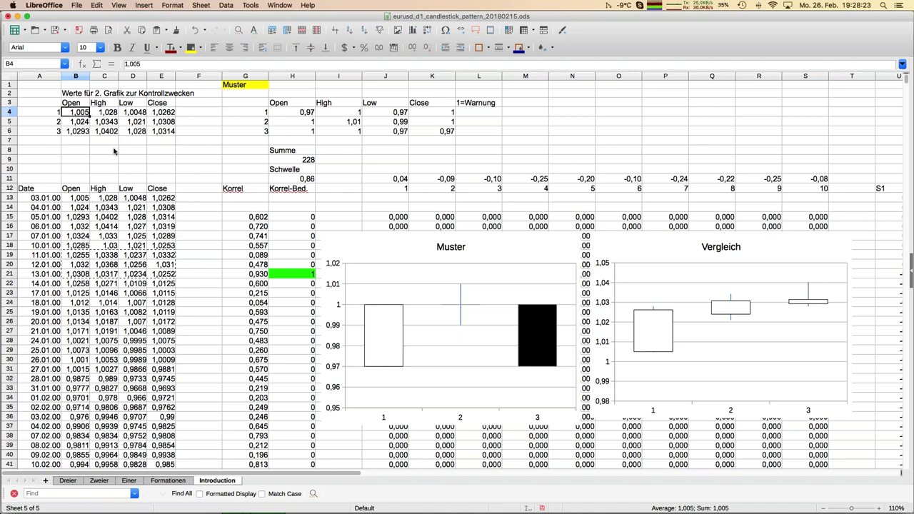
key("super+s")
left_click(169, 293)
left_click_drag(203, 475, 80, 462)
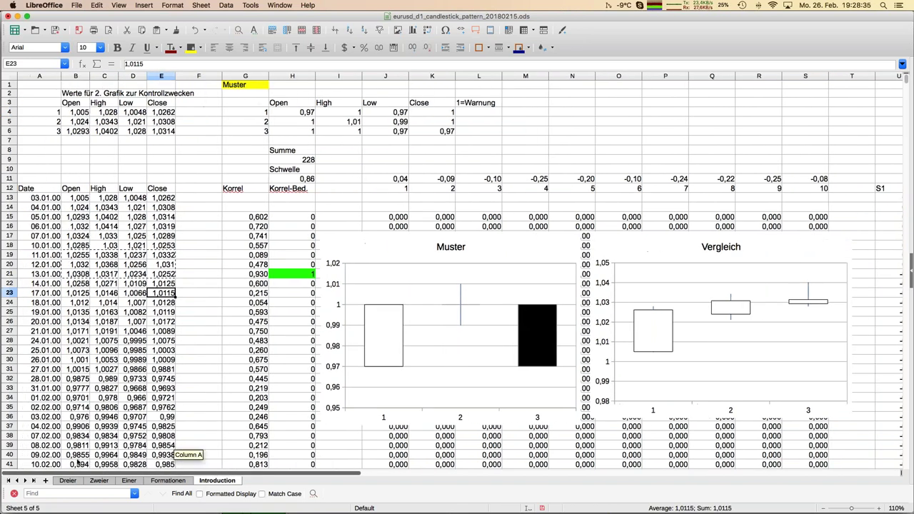
Copy the prices for 11.01.00 to 13.01.00 from B19:E21 into the Vergleich chart's data table at B4:E6
left_click(133, 264)
left_click_drag(162, 273, 80, 256)
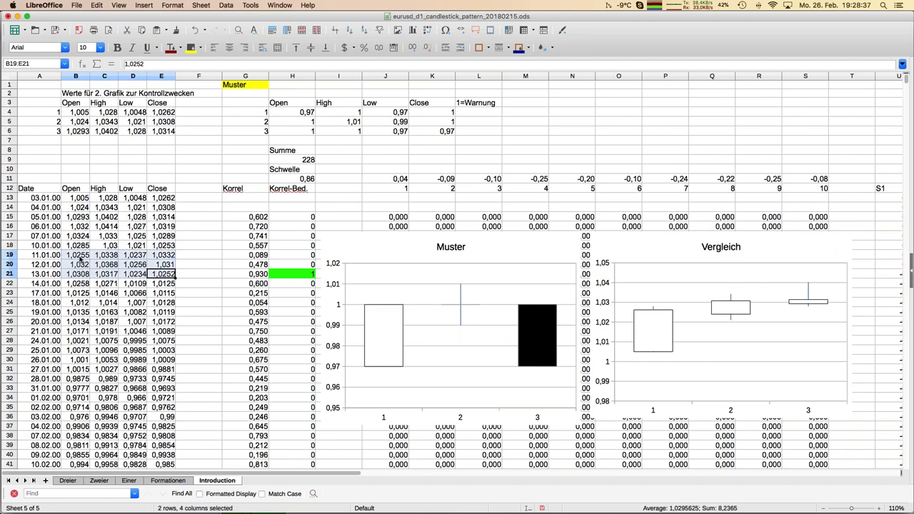
left_click(80, 113)
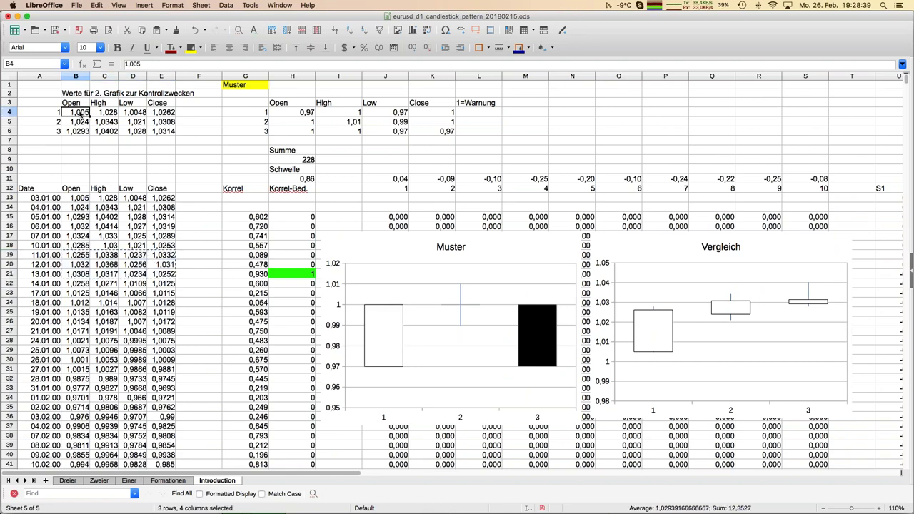
key("super+shift+v")
key("Return")
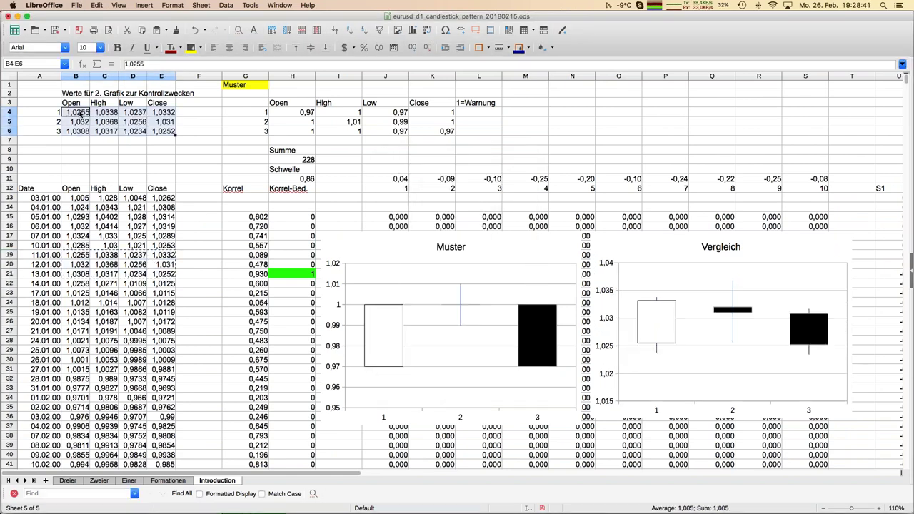
left_click_drag(215, 474, 274, 477)
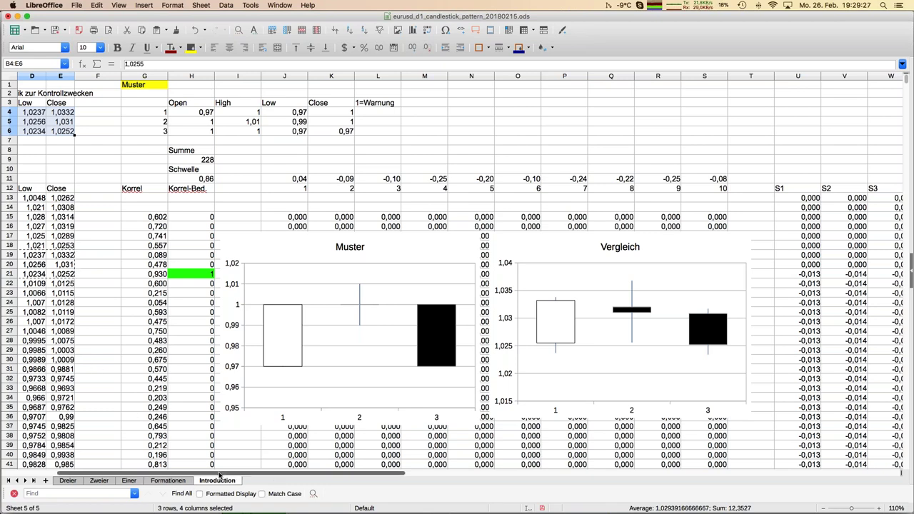
left_click_drag(227, 474, 192, 474)
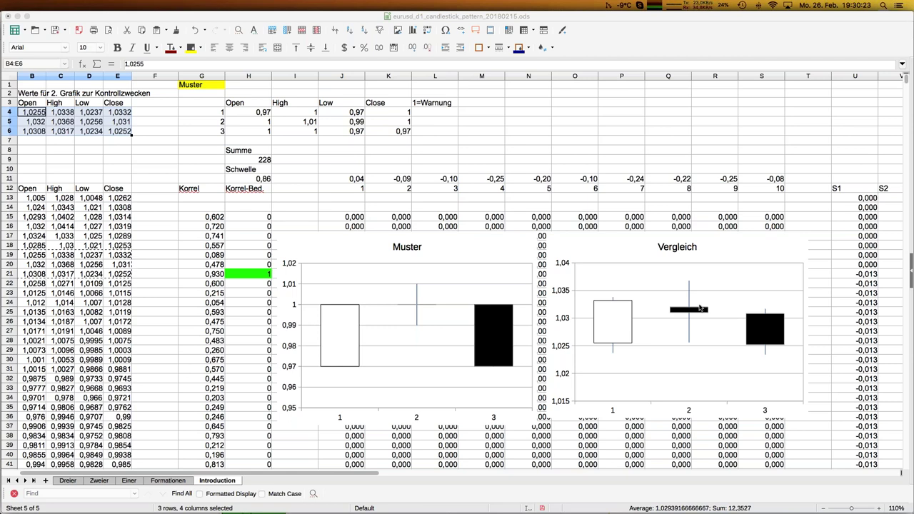
scroll(143, 287, "left", 1)
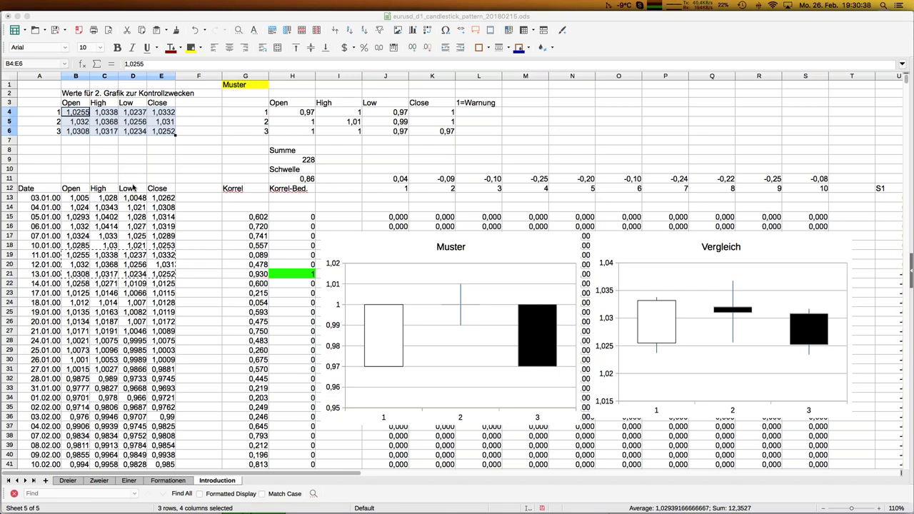
Copy the prices for 22.02.00 to 24.02.00 from B49:E51 into the Vergleich chart's data table at B4:E6
left_click(133, 312)
scroll(133, 314, "down", 2)
scroll(133, 312, "down", 5)
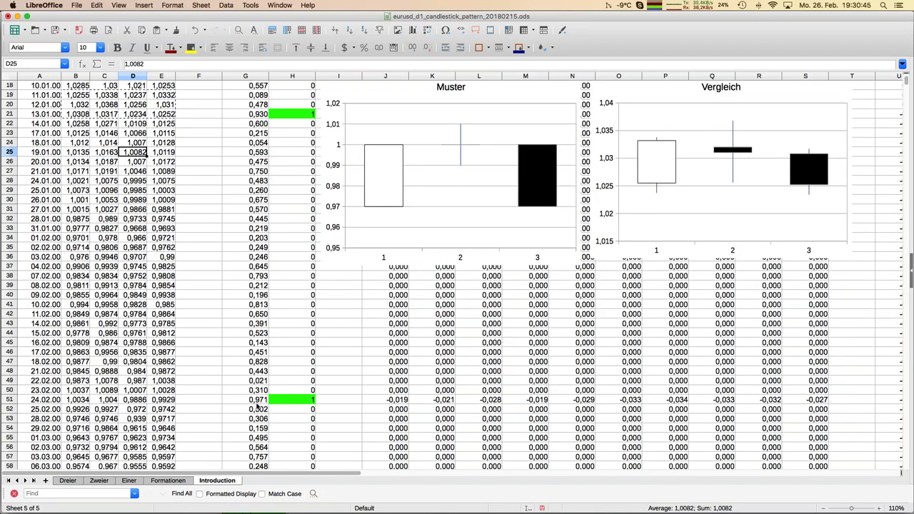
left_click_drag(156, 404, 75, 384)
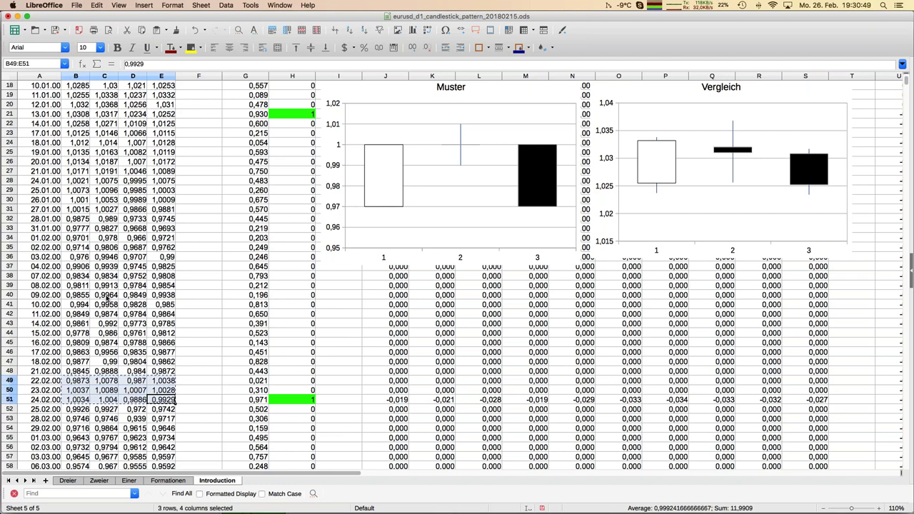
scroll(128, 257, "up", 6)
left_click(79, 114)
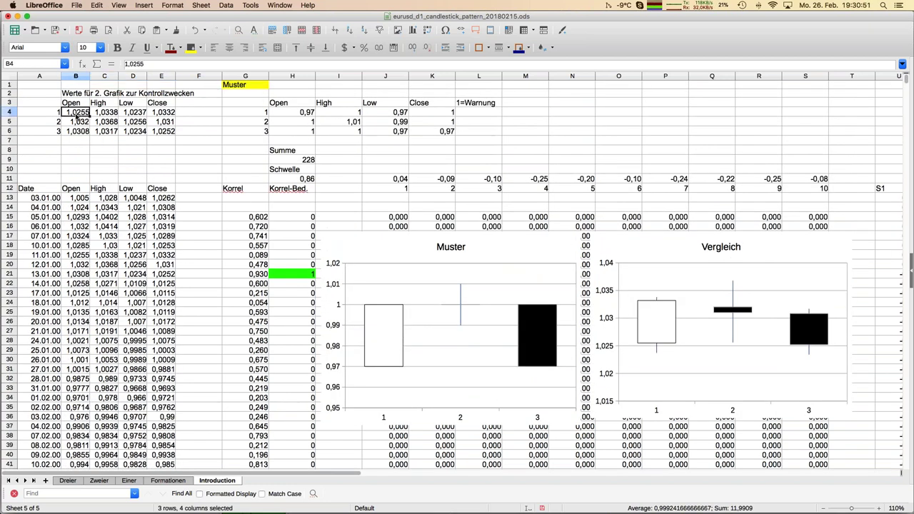
key("super+c")
key("super+shift+v")
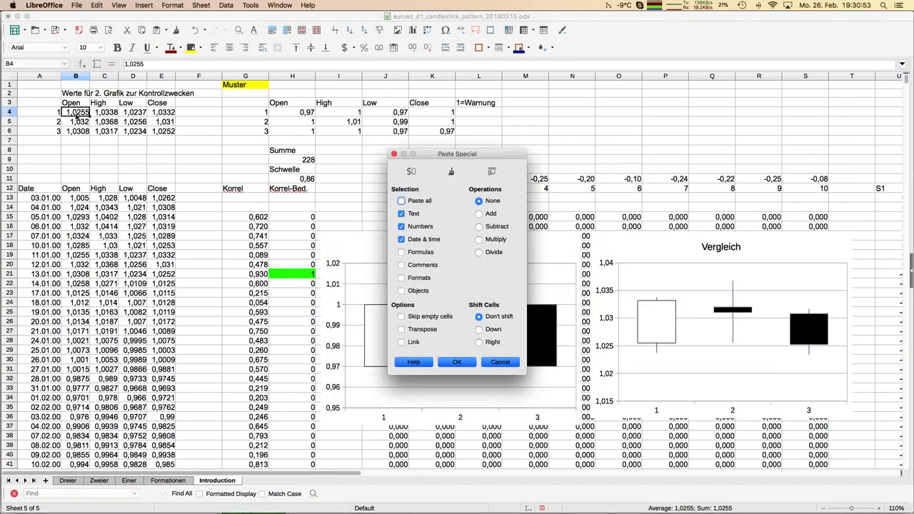
key("Return")
Inspect which cells the IF formulas in J51, K51 and L51 reference, leaving the formulas unedited
left_click_drag(310, 475, 373, 475)
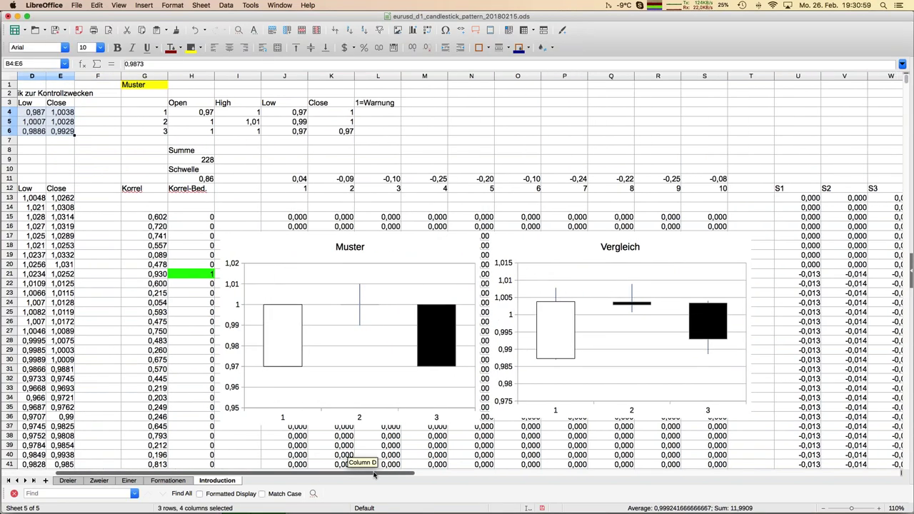
left_click_drag(373, 474, 374, 474)
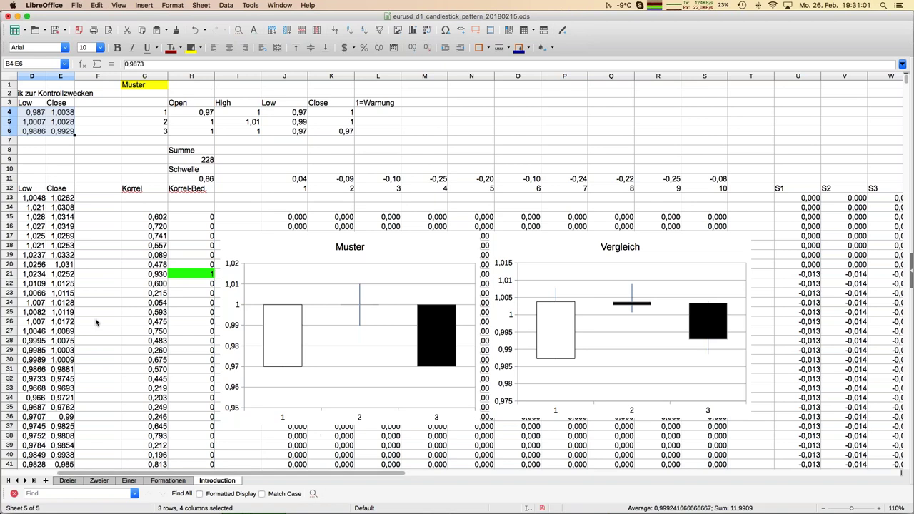
scroll(96, 322, "left", 3)
scroll(106, 336, "down", 5)
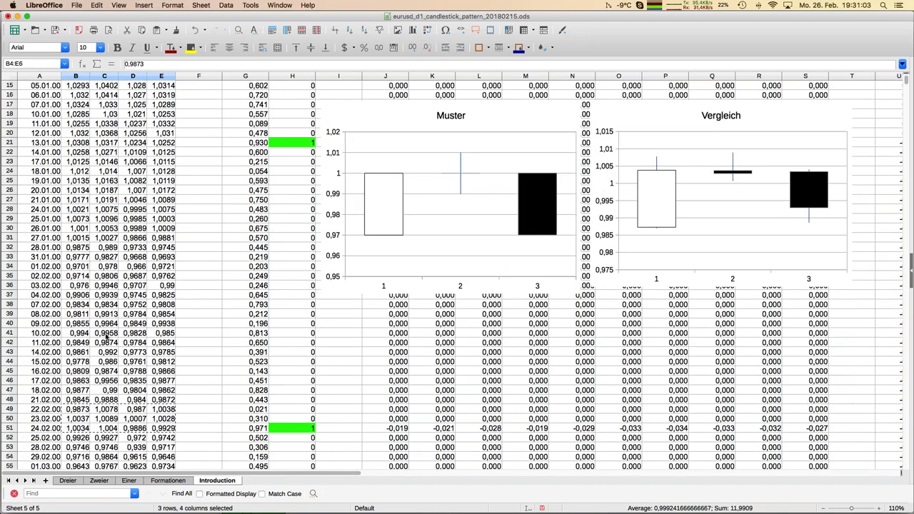
scroll(106, 335, "down", 1)
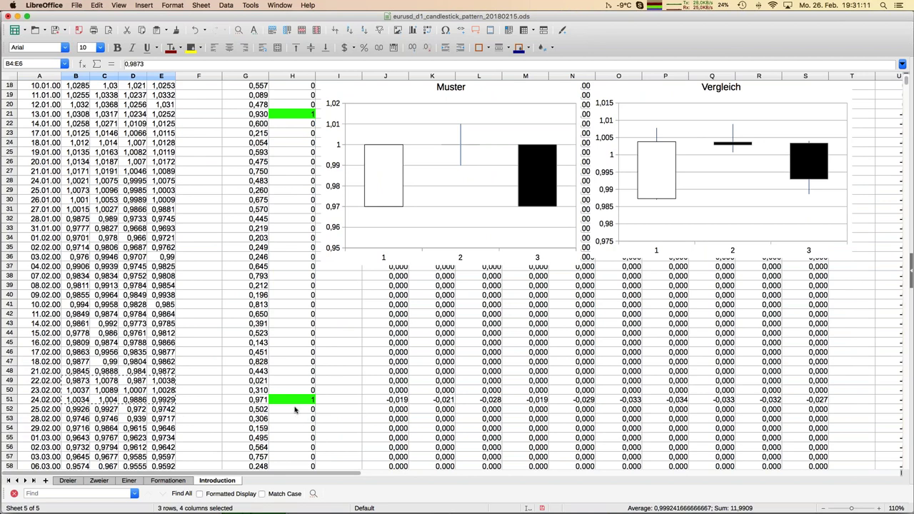
left_click(390, 402)
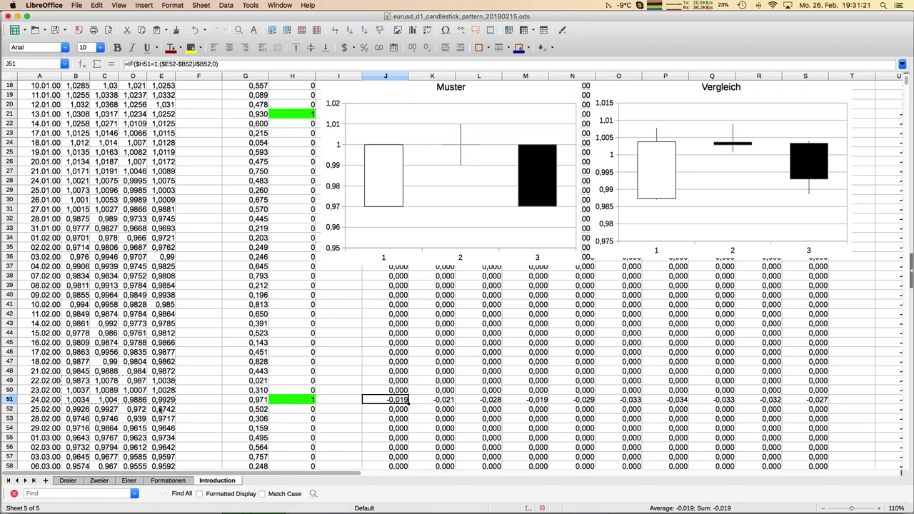
left_click(231, 63)
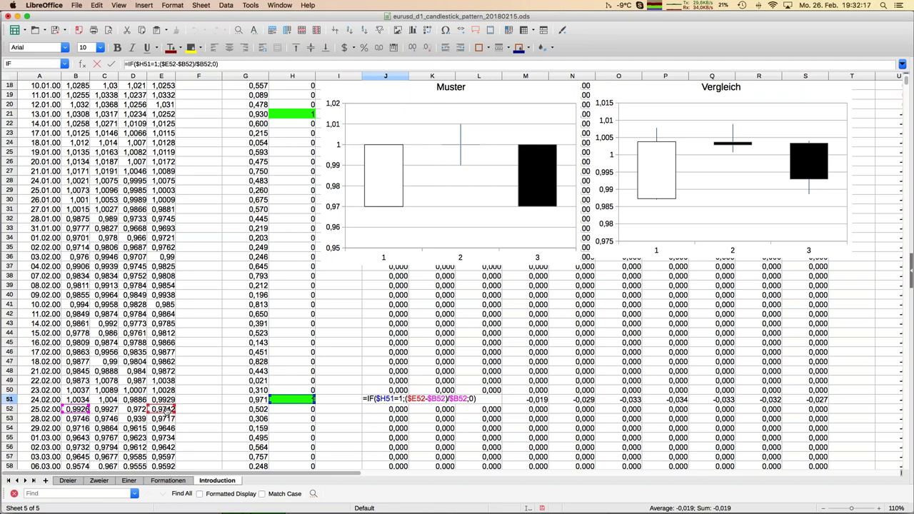
key("Return")
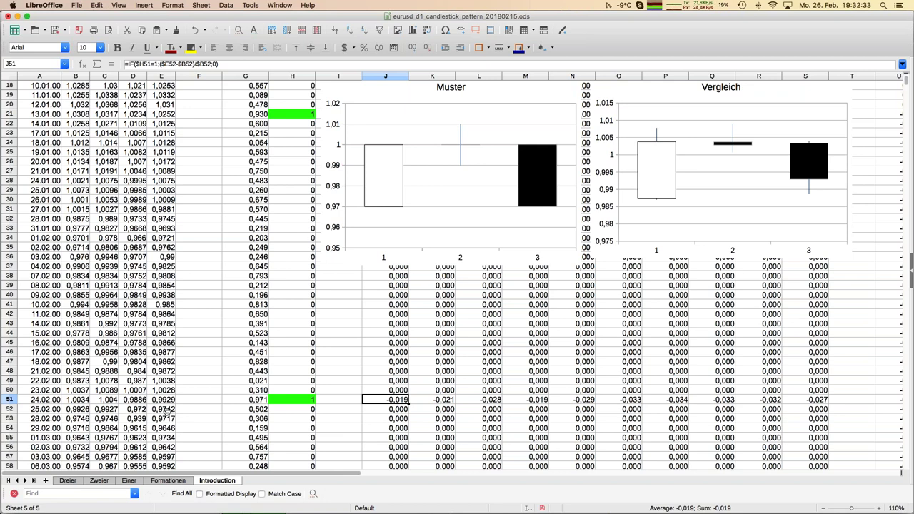
key("Right")
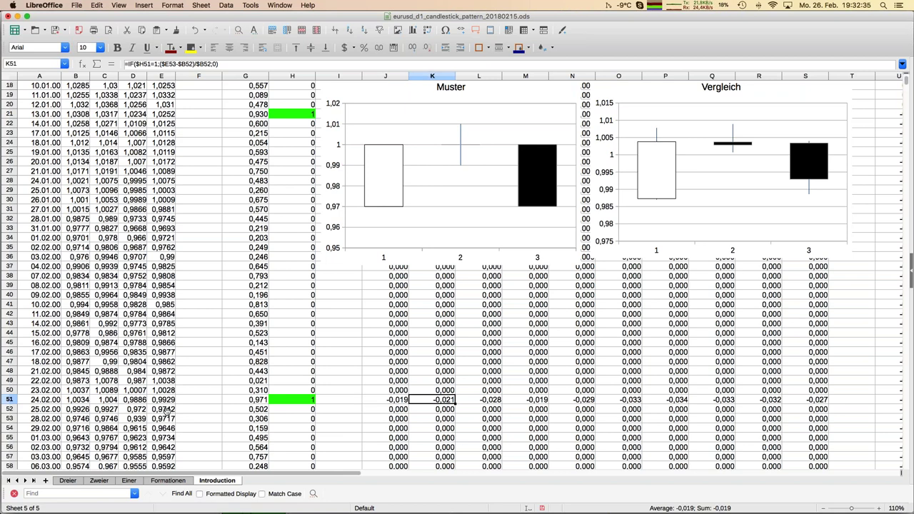
key("F2")
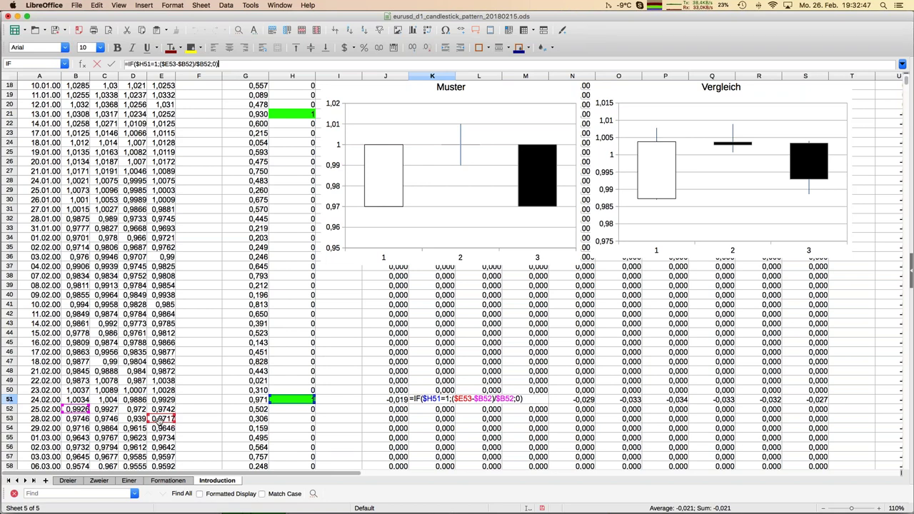
key("Tab")
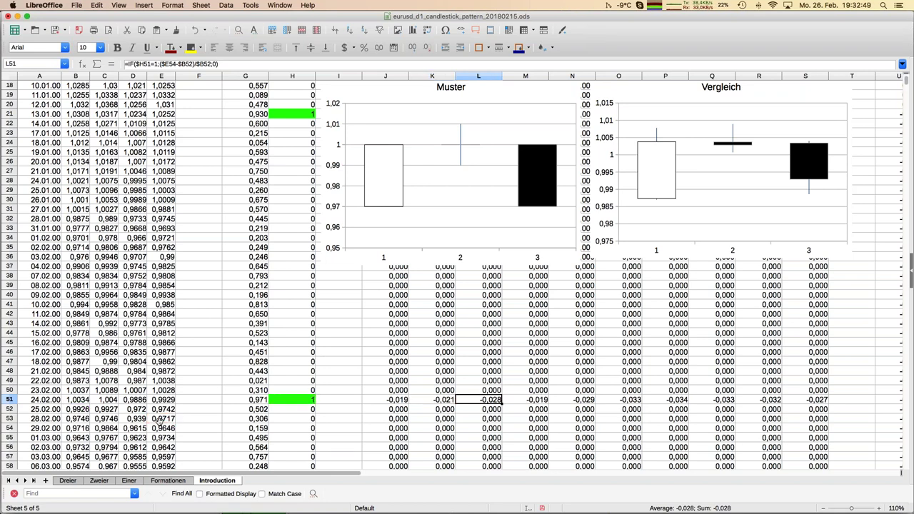
left_click(223, 63)
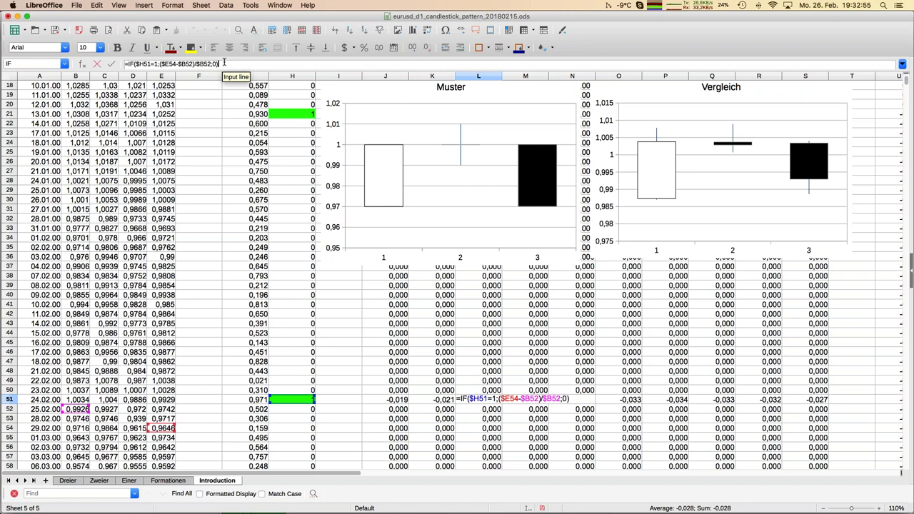
key("Return")
Step through row 51 from the remaining return columns across the cumulative sum columns starting at S1, and return to A51
key("Right")
key("Right")
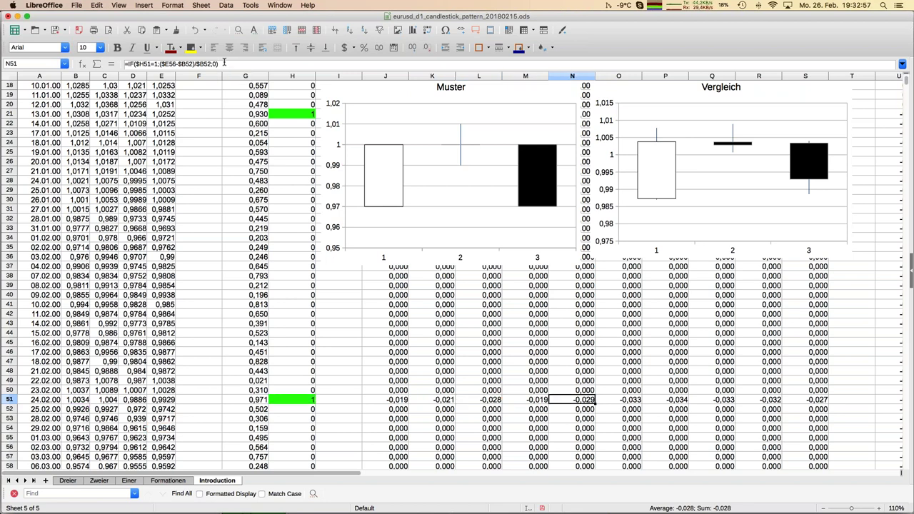
key("Right")
key("Right")
key("Right")
key("Right")
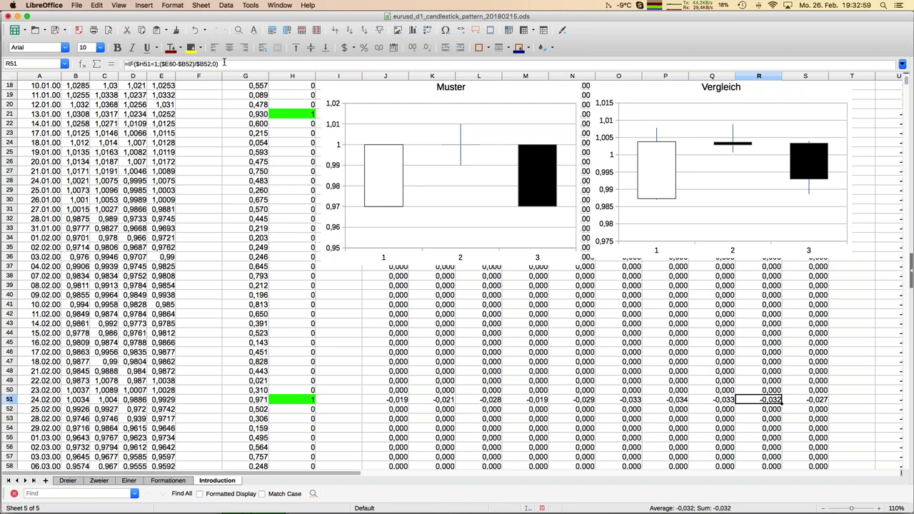
key("Right")
key("Right")
key("Right")
key("Right")
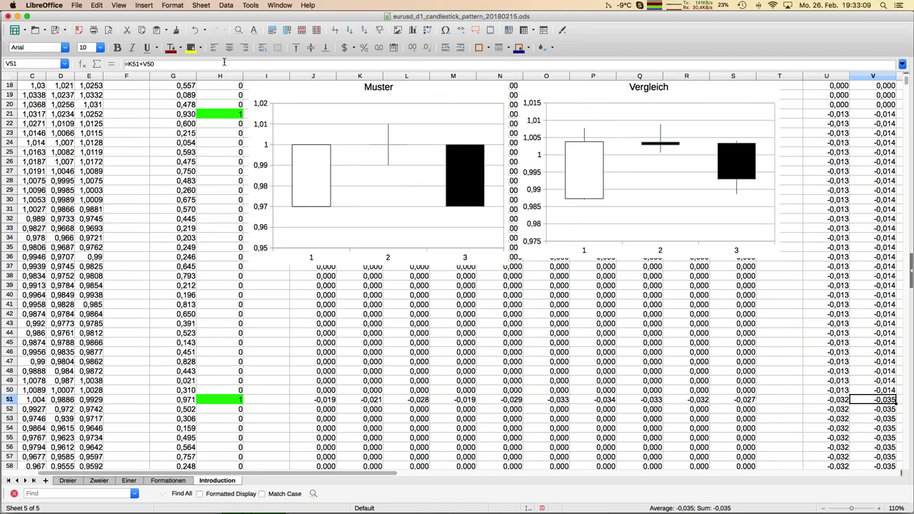
key("Right")
key("Right")
key("Right")
key("Right")
key("Right")
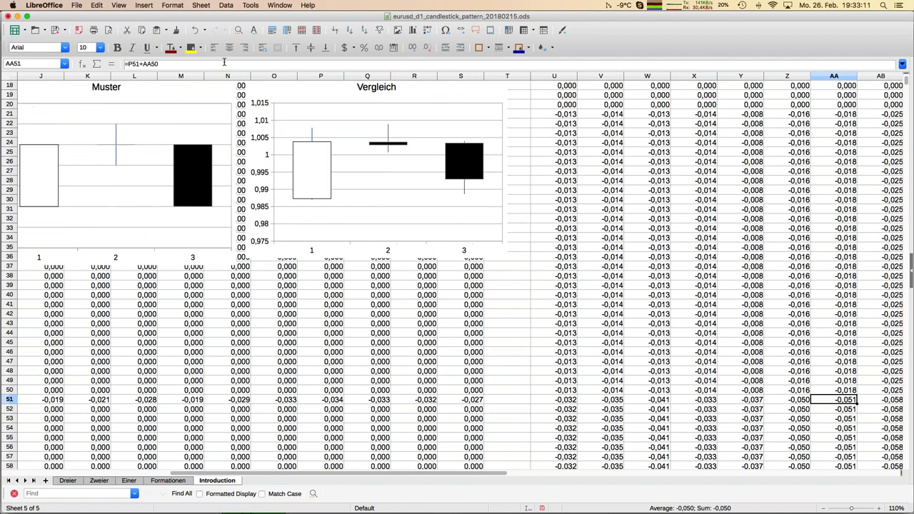
key("Right")
key("Right")
key("Right")
key("Right")
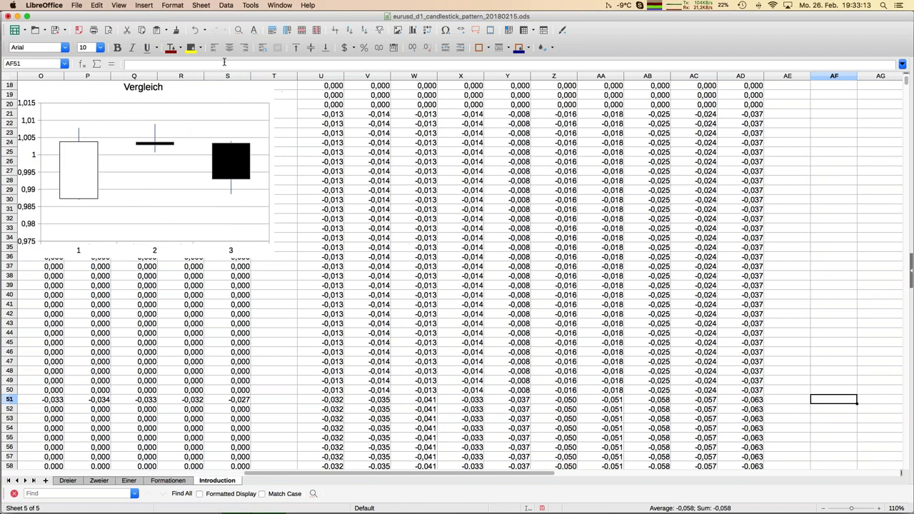
key("Left")
key("Left")
key("Left")
key("Left")
key("Left")
key("Left")
key("Left")
key("Left")
key("Left")
key("Left")
key("Left")
key("Left")
key("Left")
key("Left")
key("Left")
key("Left")
key("Left")
key("Left")
key("Left")
key("Left")
key("Left")
key("Left")
key("Left")
key("Left")
key("Left")
key("Left")
key("Left")
key("Left")
key("Left")
key("Left")
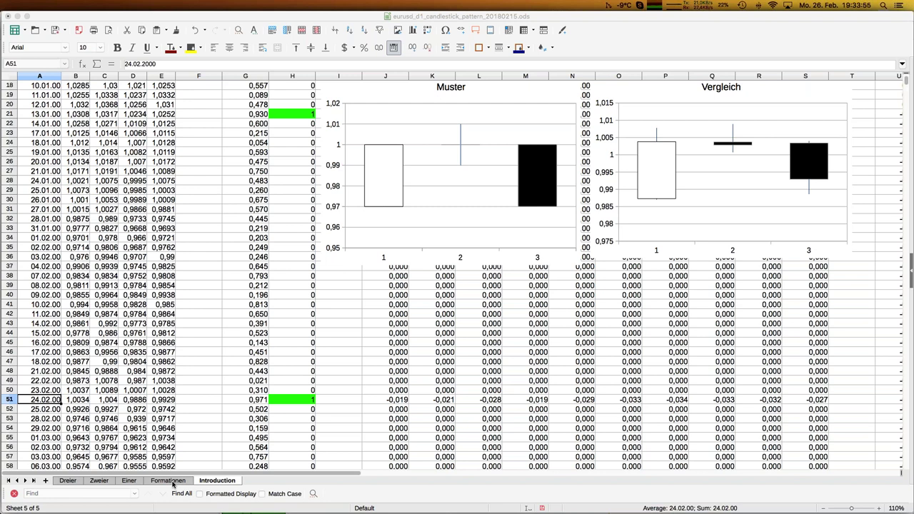
Copy the first two Muster rows H4:K5 from the Introduction sheet into the Dreier sheet's Muster table at H4
left_click(68, 481)
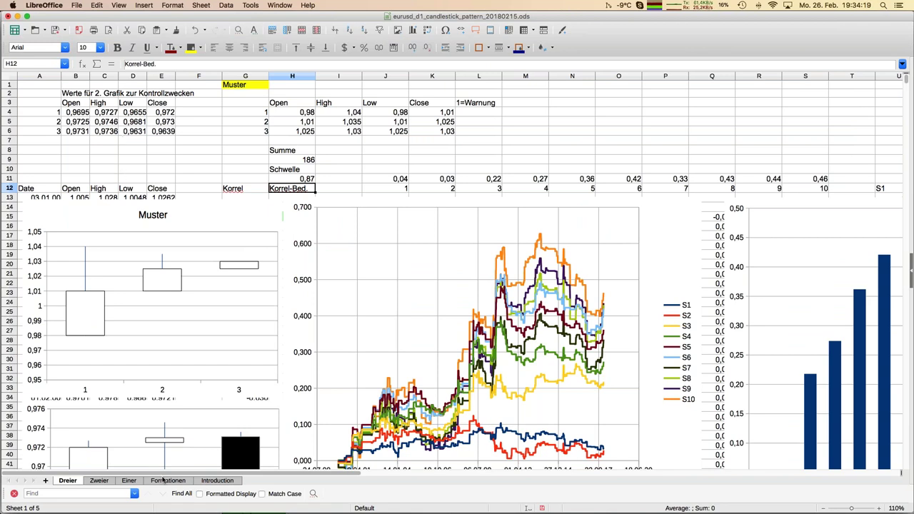
left_click(217, 481)
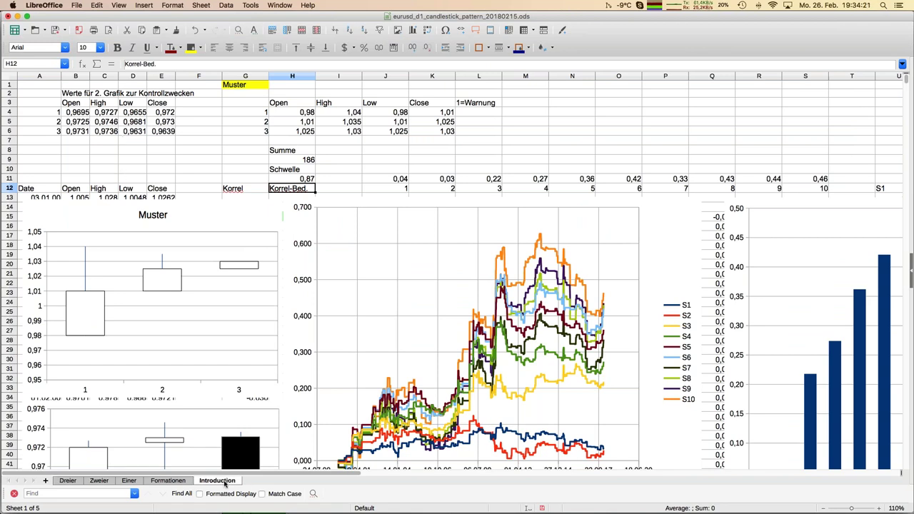
left_click(170, 228)
scroll(170, 228, "up", 6)
left_click(161, 188)
left_click(297, 116)
left_click_drag(296, 116, 450, 123)
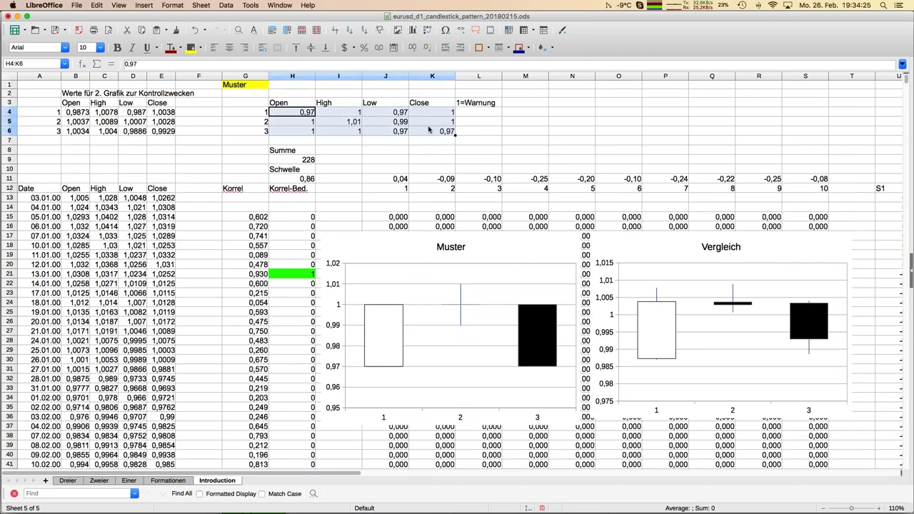
key("super+c")
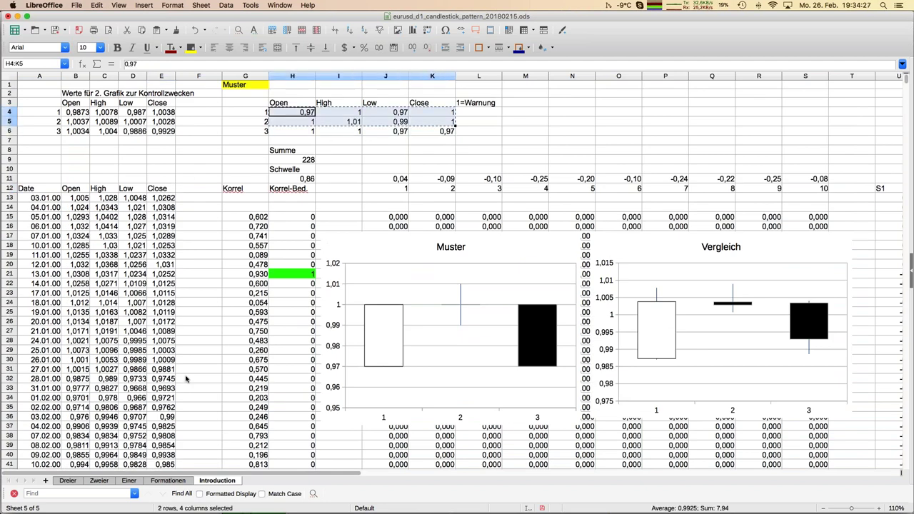
left_click(68, 481)
left_click(303, 115)
key("super+shift+v")
key("Return")
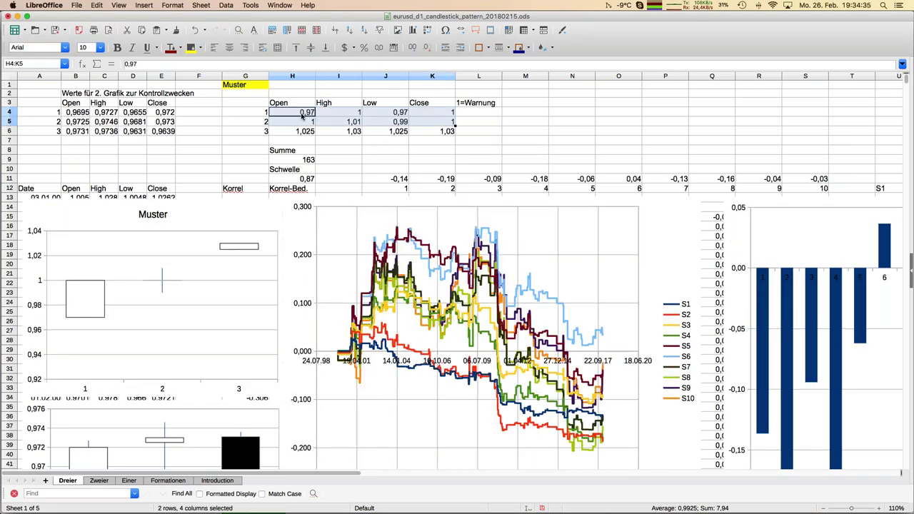
left_click(303, 114)
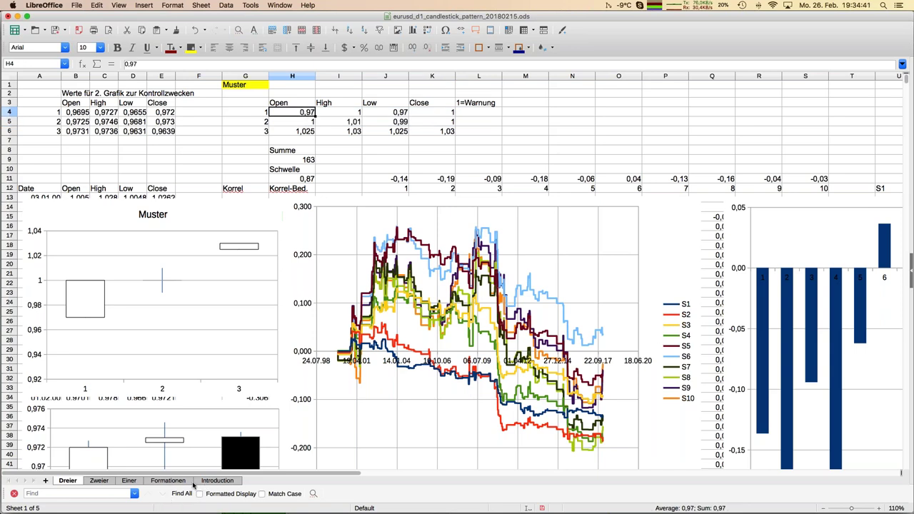
Copy the complete Muster table H4:K6 from the Introduction sheet into the Dreier sheet's Muster table at H4:K6
left_click(218, 481)
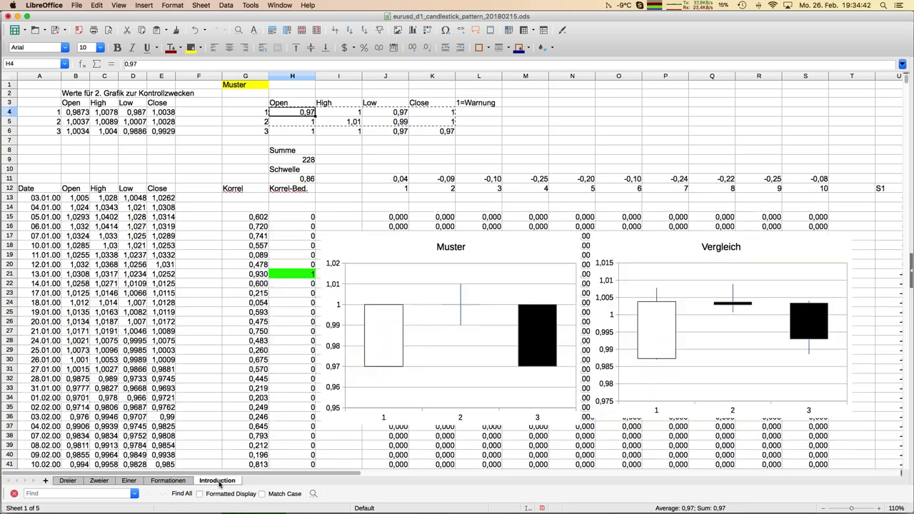
left_click(336, 135)
left_click_drag(310, 115, 427, 136)
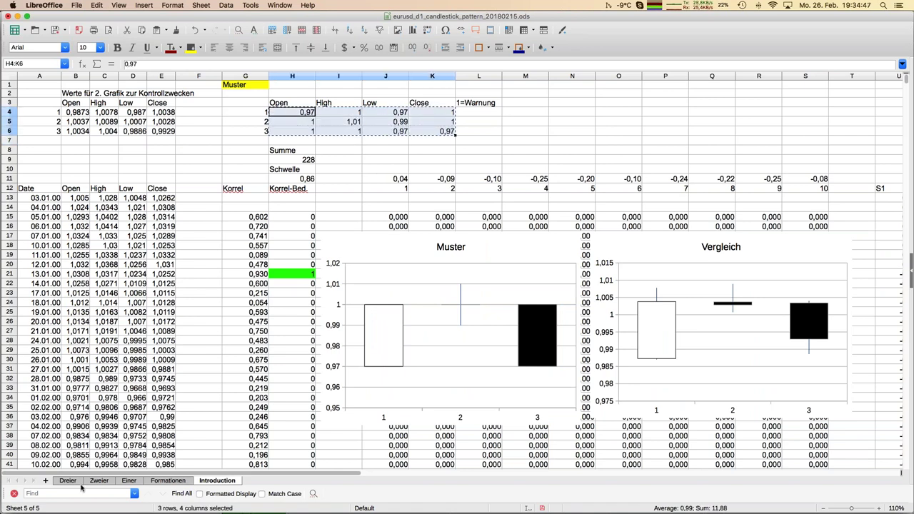
left_click(68, 481)
left_click(300, 115)
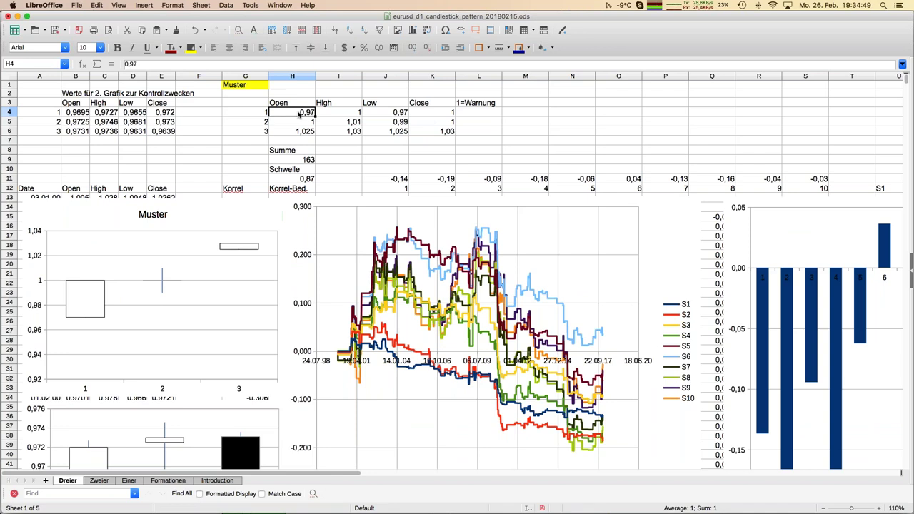
key("super+shift+v")
key("Escape")
key("super+v")
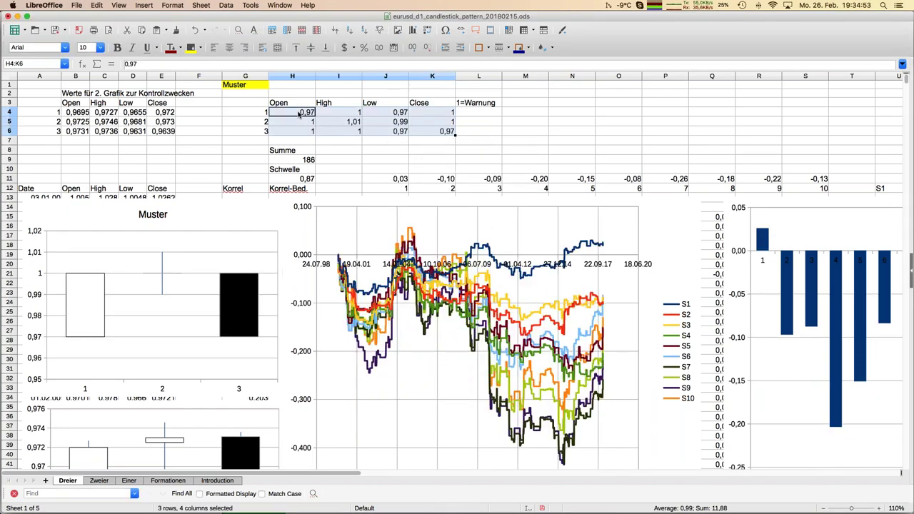
Examine the Dreier sheet's charts and flagged signal rows for the pasted pattern, and select the Schwelle value in H11
scroll(107, 163, "down", 2)
scroll(109, 163, "up", 2)
left_click(412, 171)
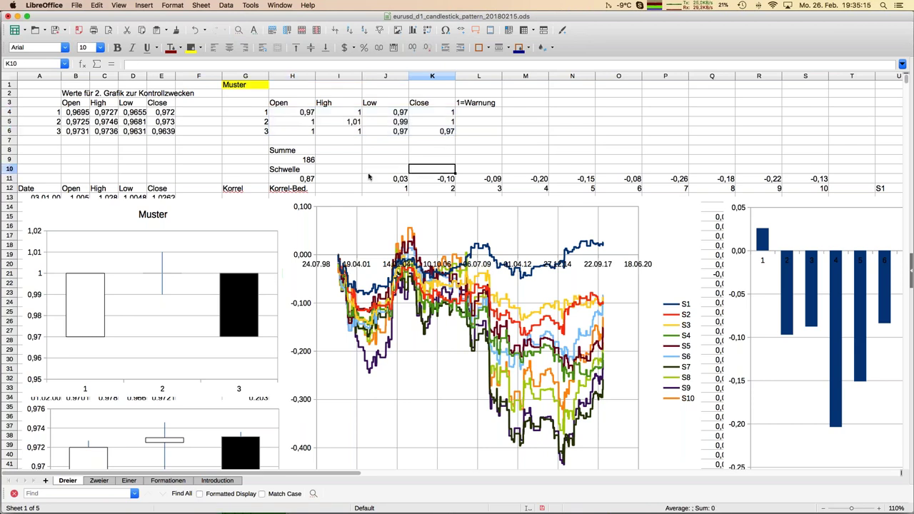
scroll(370, 177, "down", 12)
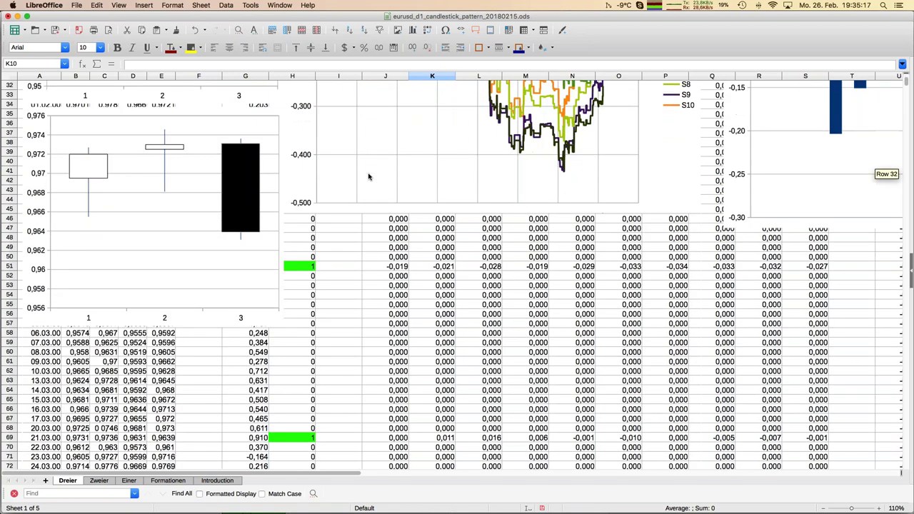
scroll(452, 277, "up", 12)
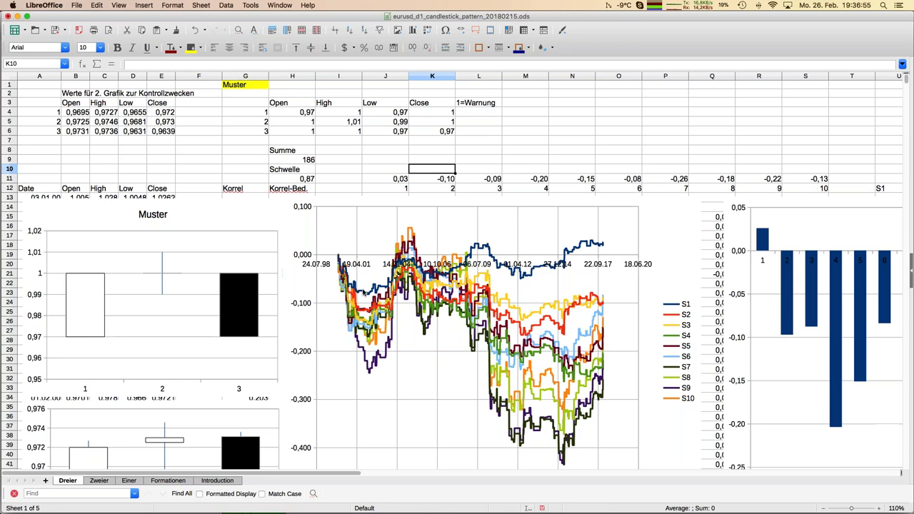
left_click(302, 181)
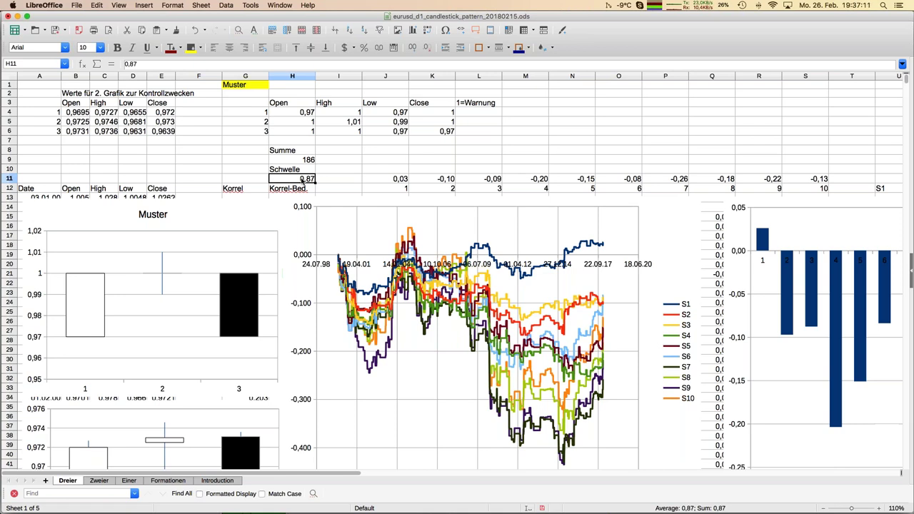
Set the Schwelle in H11 of the Dreier sheet to 0,9 and inspect the flagged match of 21.03.00 in row 69
type(",9")
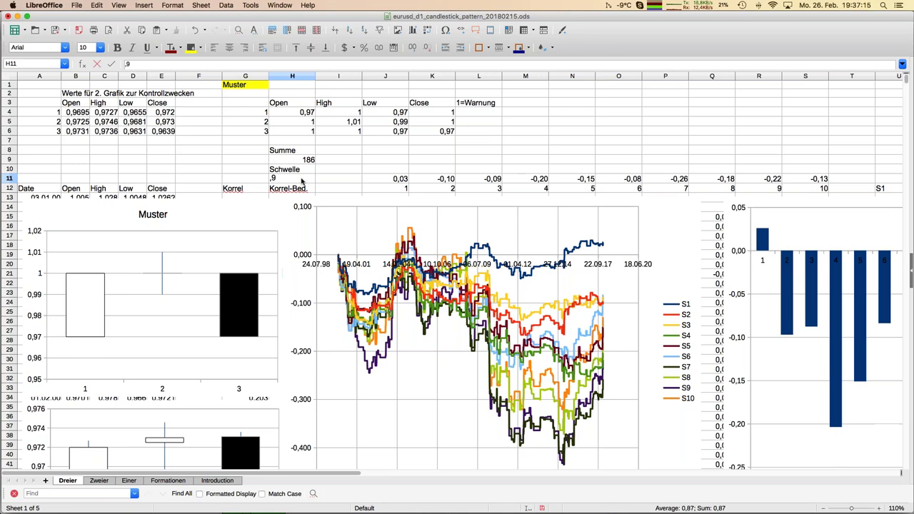
key("Return")
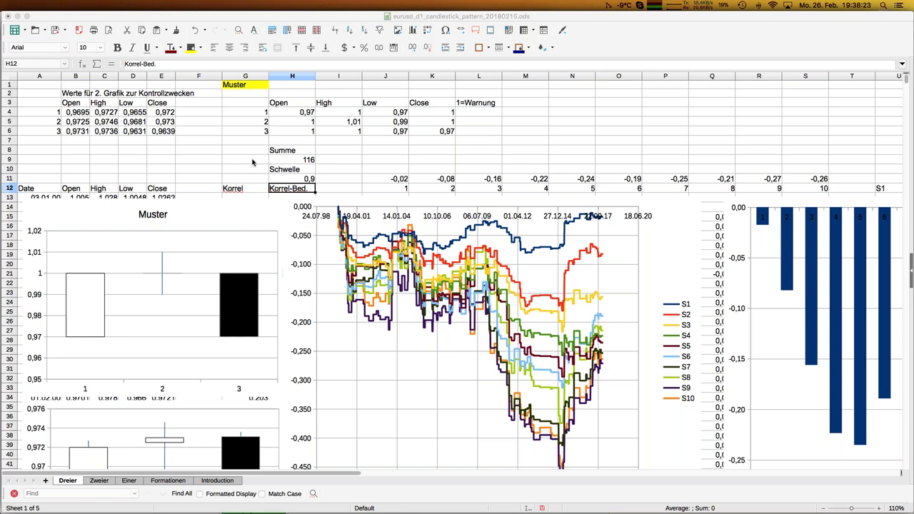
scroll(252, 163, "down", 2)
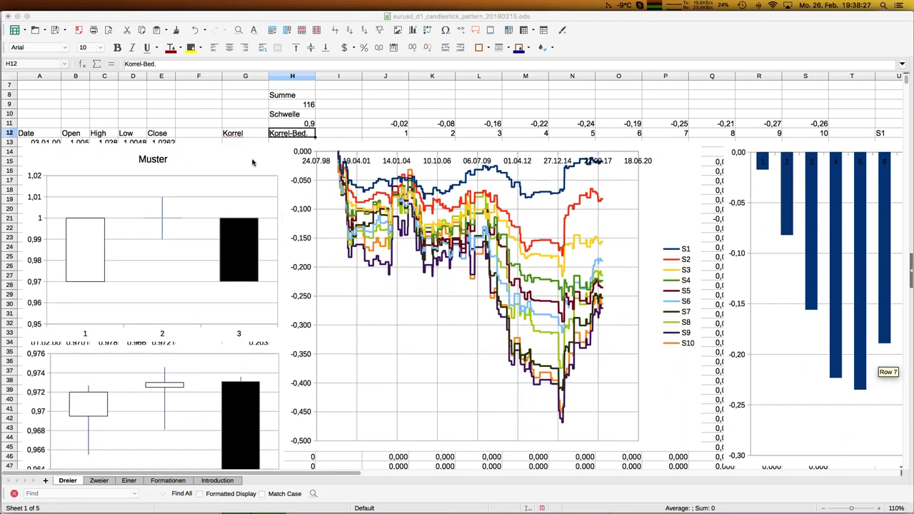
scroll(252, 163, "down", 6)
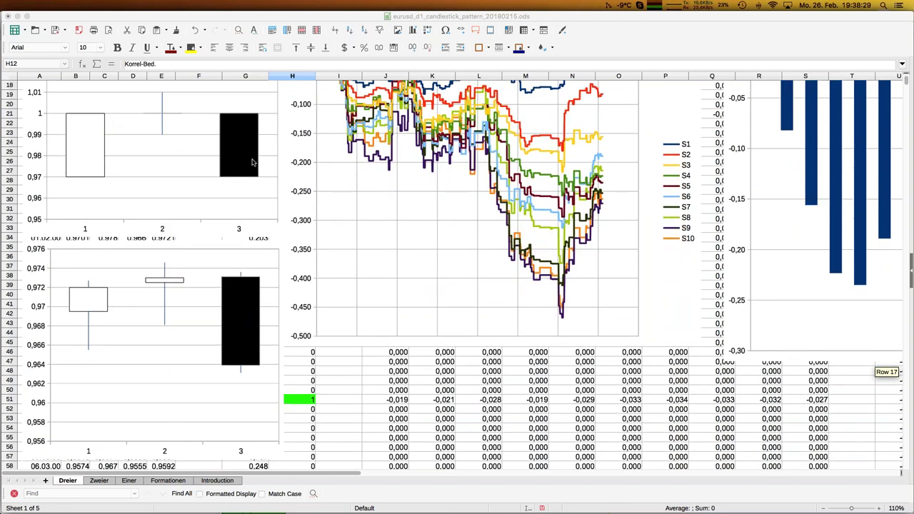
scroll(252, 163, "down", 6)
scroll(252, 163, "down", 2)
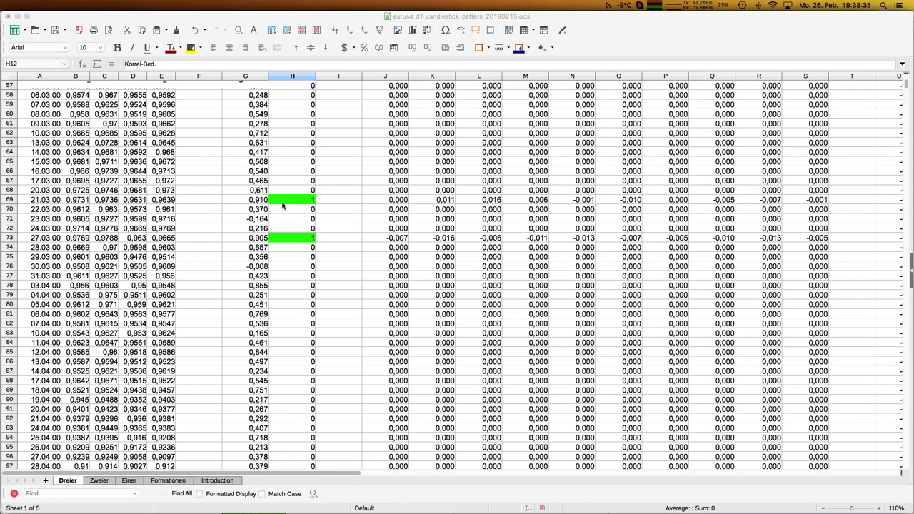
left_click(249, 203)
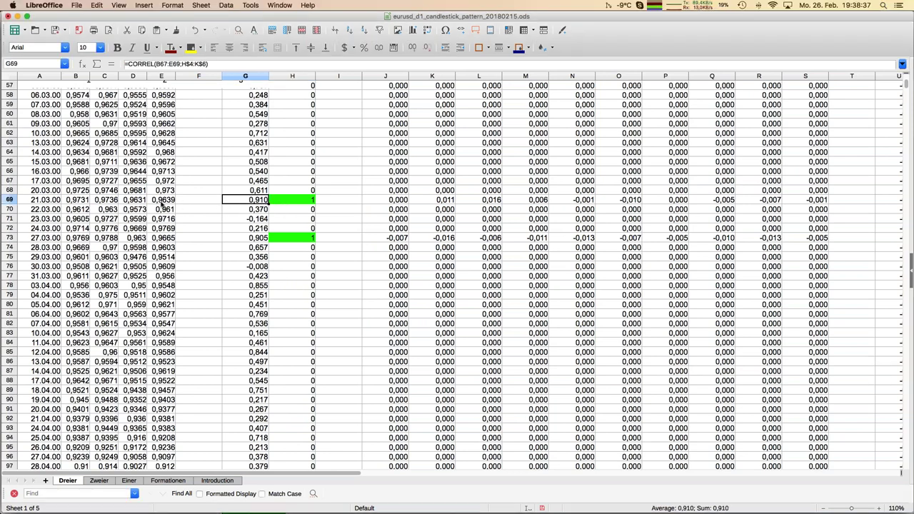
left_click(165, 202)
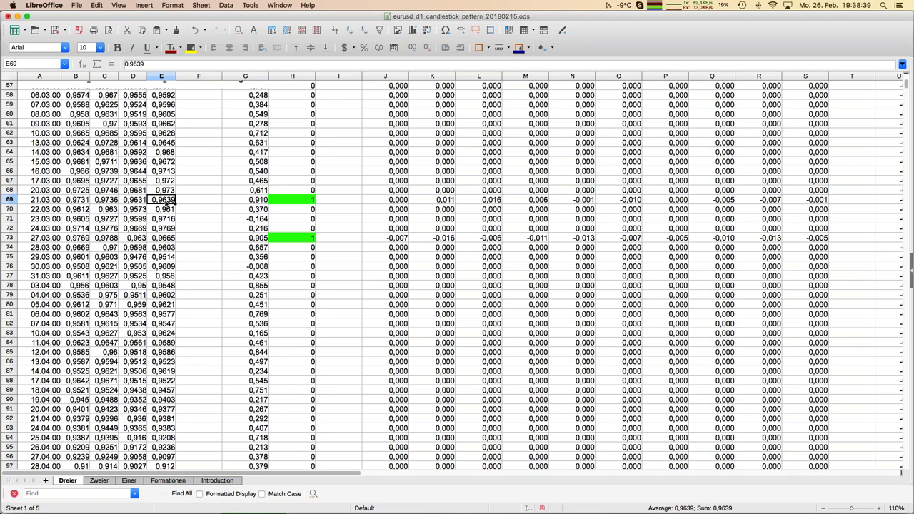
Insert a candlestick chart of type Stock Chart 2 from the price data in B67:E78
left_click_drag(78, 183, 161, 201)
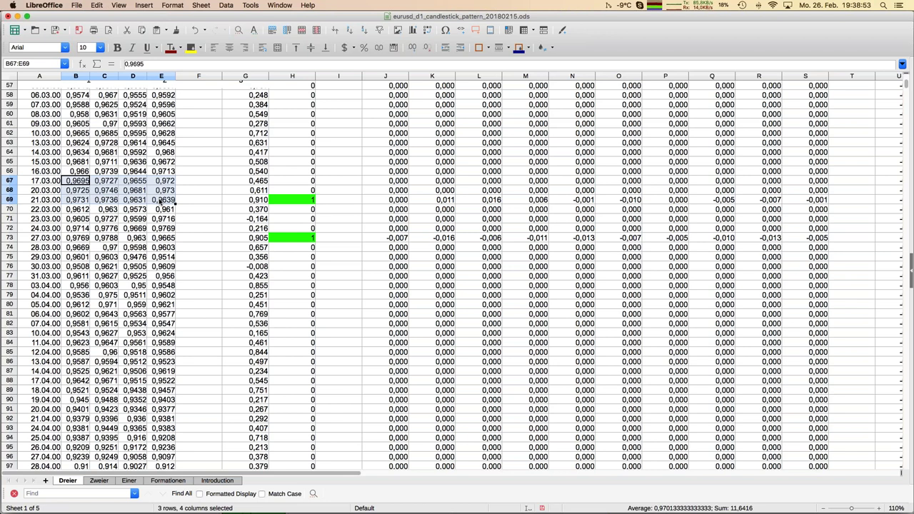
left_click_drag(162, 200, 168, 285)
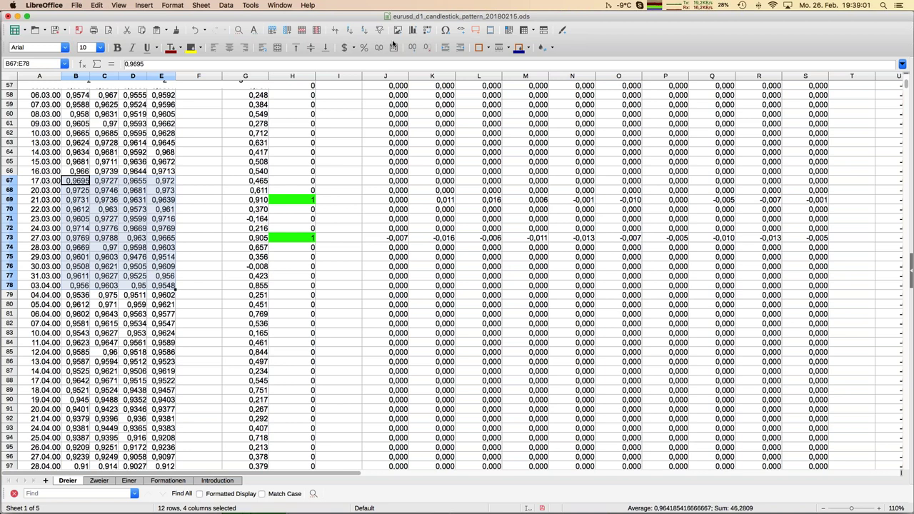
key("ctrl+s")
left_click(413, 32)
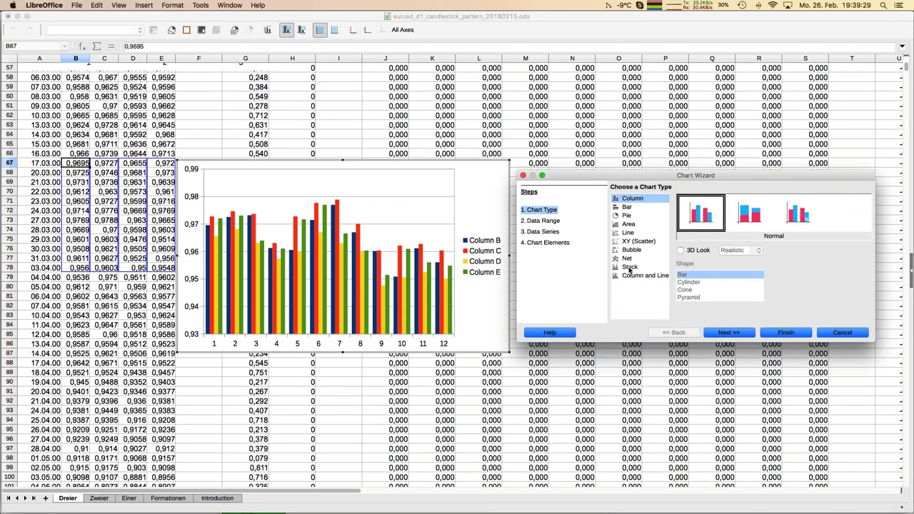
left_click(629, 267)
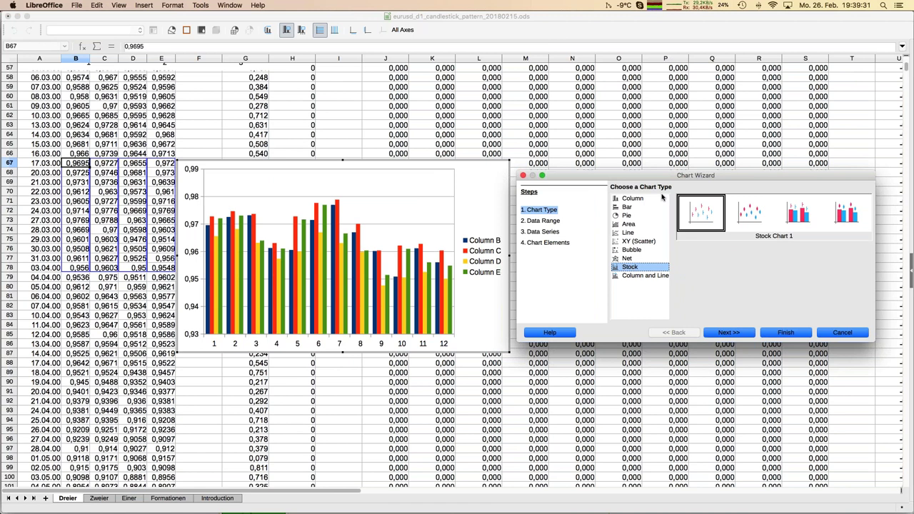
left_click(641, 234)
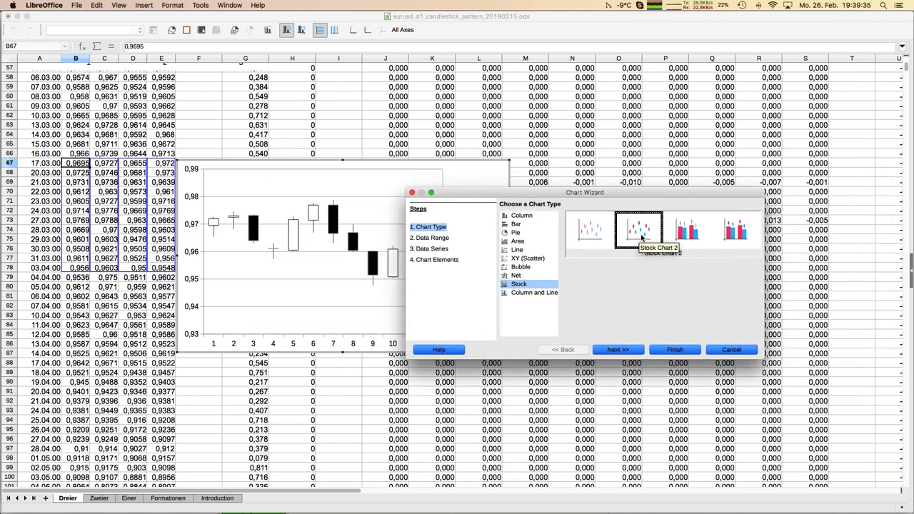
left_click(672, 351)
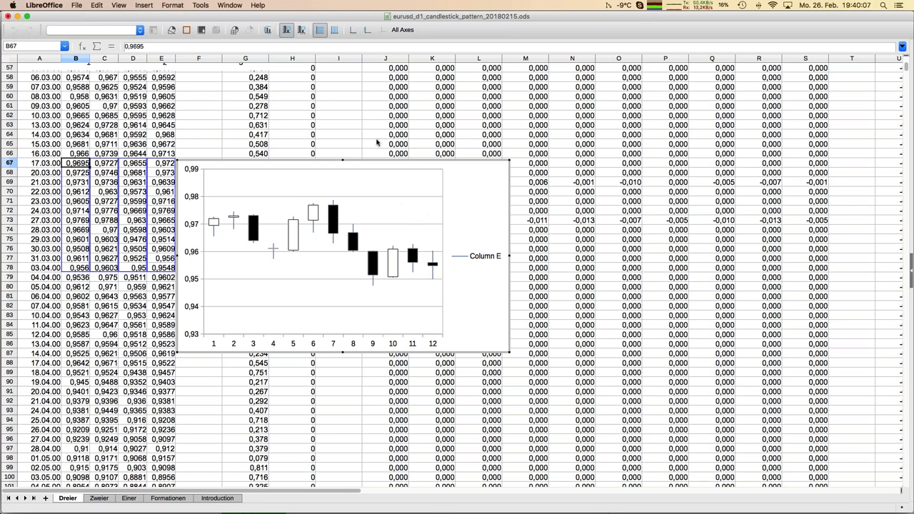
key("Escape")
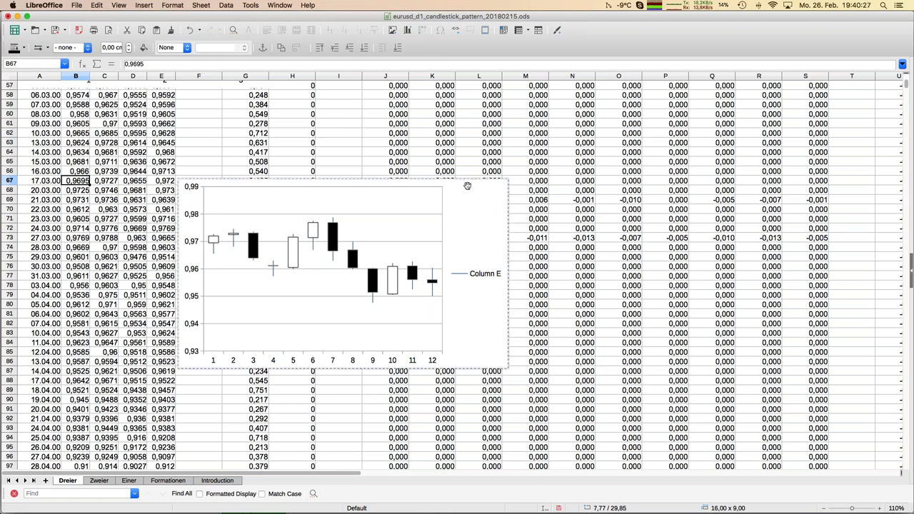
Deselect the new chart and examine the pattern and return charts at the start of the Dreier sheet
left_click(386, 162)
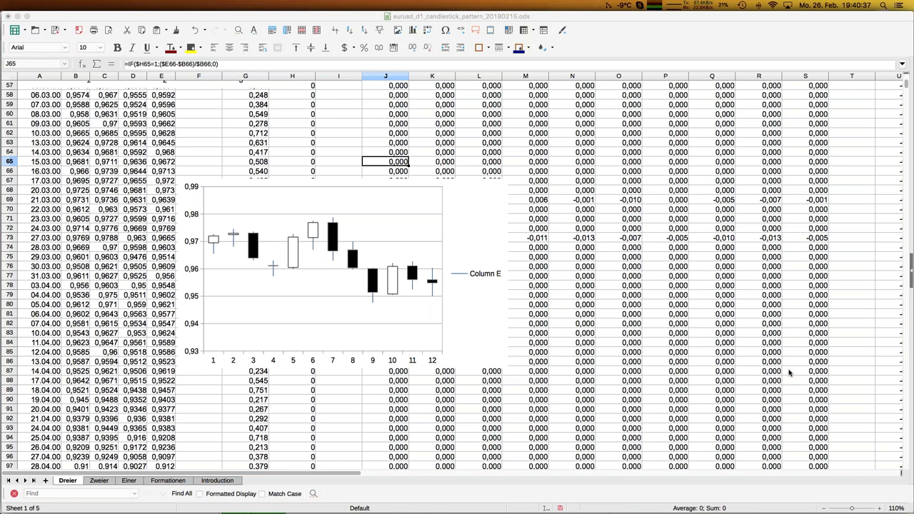
left_click(239, 152)
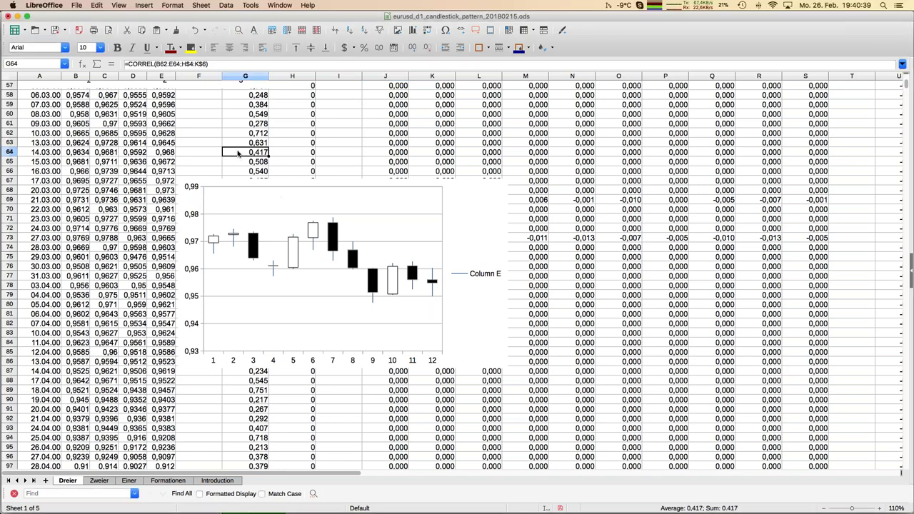
key("Page_Up")
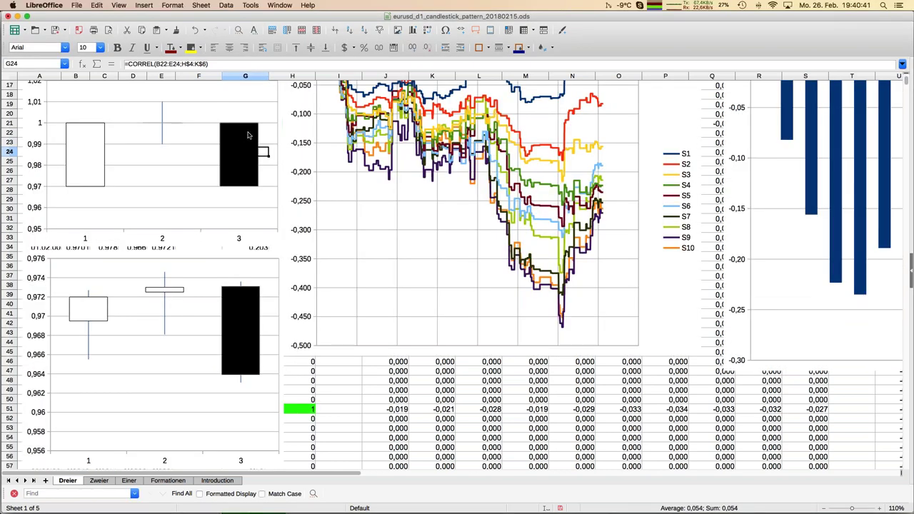
scroll(427, 437, "up", 5)
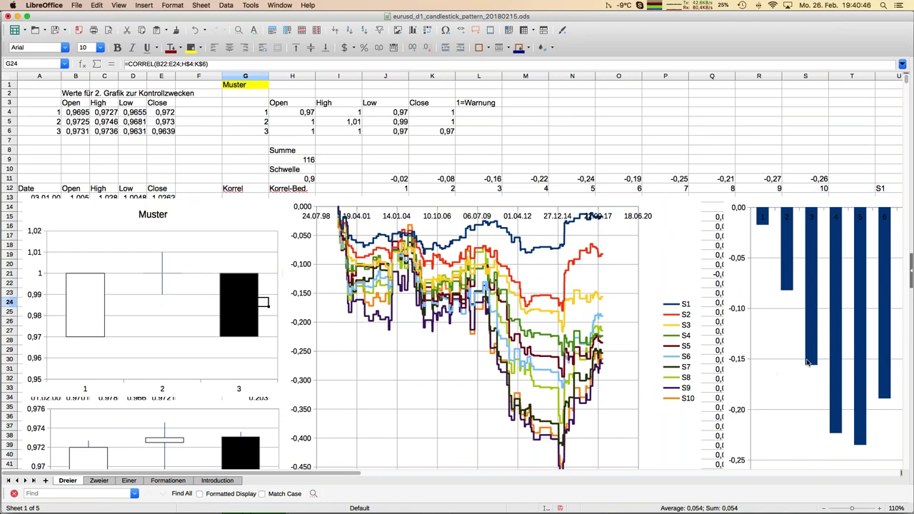
On the Formationen sheet, copy the Evening Star values O5:O16 into the Einfügen column at G21 with Paste Special, without formulas or formats
left_click(168, 481)
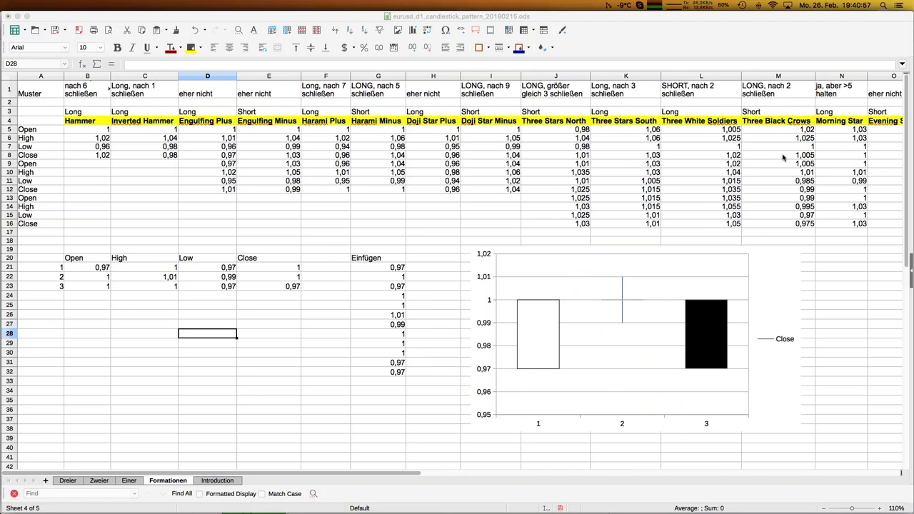
left_click(823, 508)
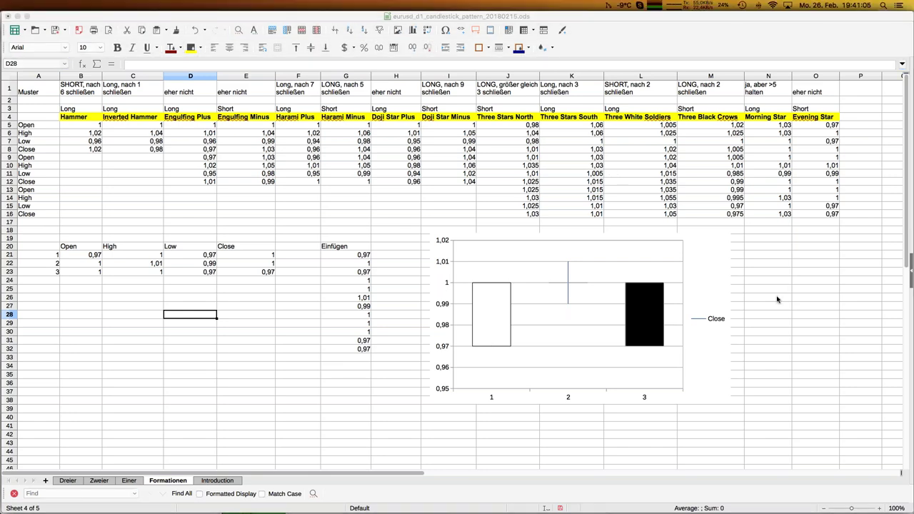
left_click(362, 158)
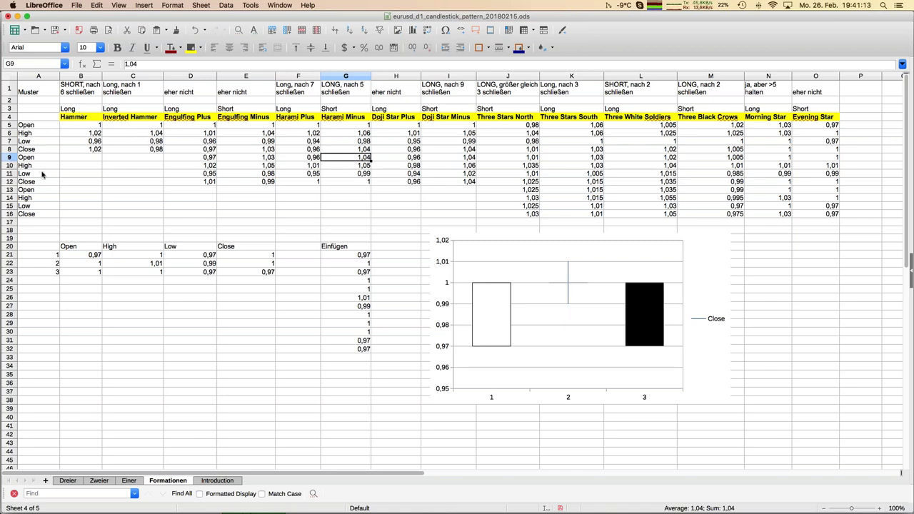
left_click_drag(814, 128, 819, 220)
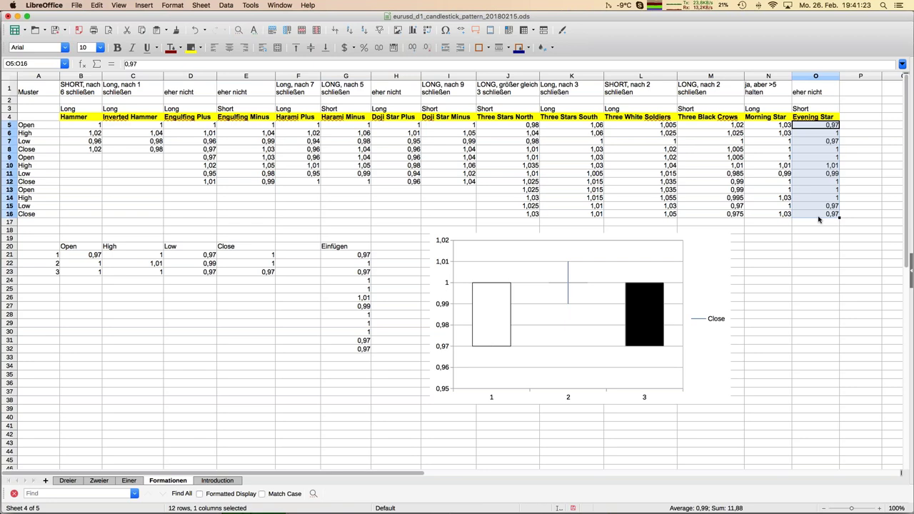
key("super+c")
left_click(346, 258)
left_click(346, 258)
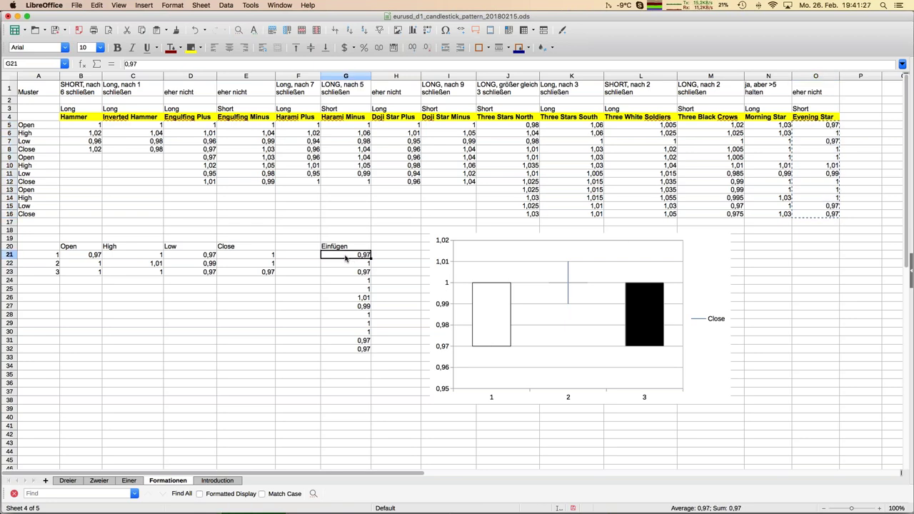
key("super+shift+v")
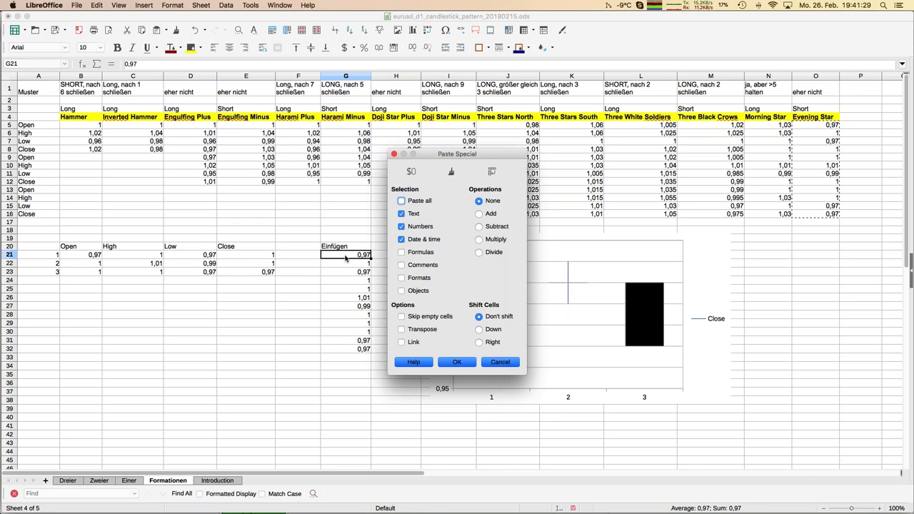
key("Return")
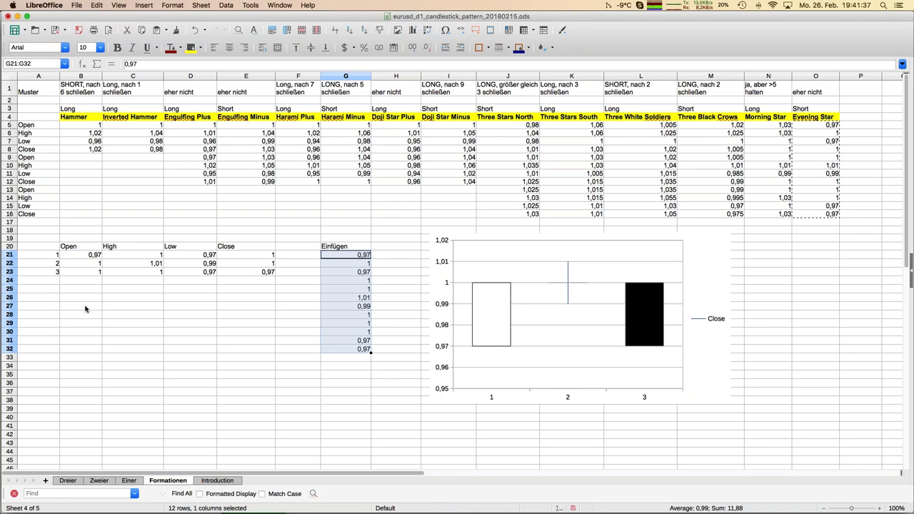
Copy the Formationen table B21:E23 into the Dreier sheet's Muster table at H4 with Paste Special, without formulas or formats
left_click_drag(91, 259, 257, 272)
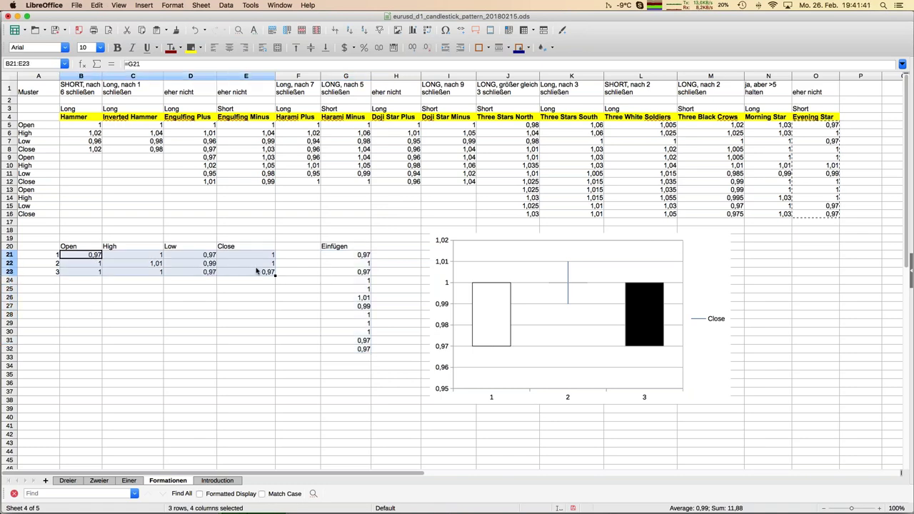
left_click(78, 482)
left_click(284, 111)
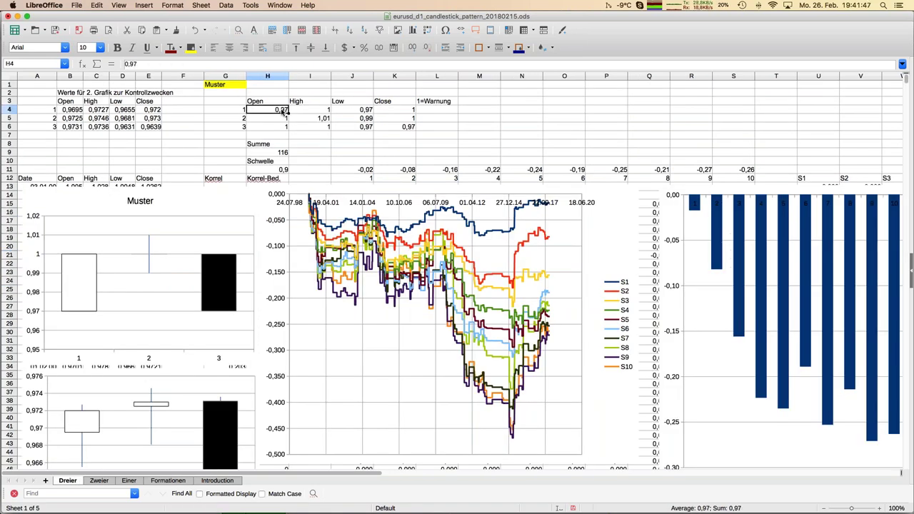
left_click(77, 5)
left_click(97, 6)
left_click(97, 6)
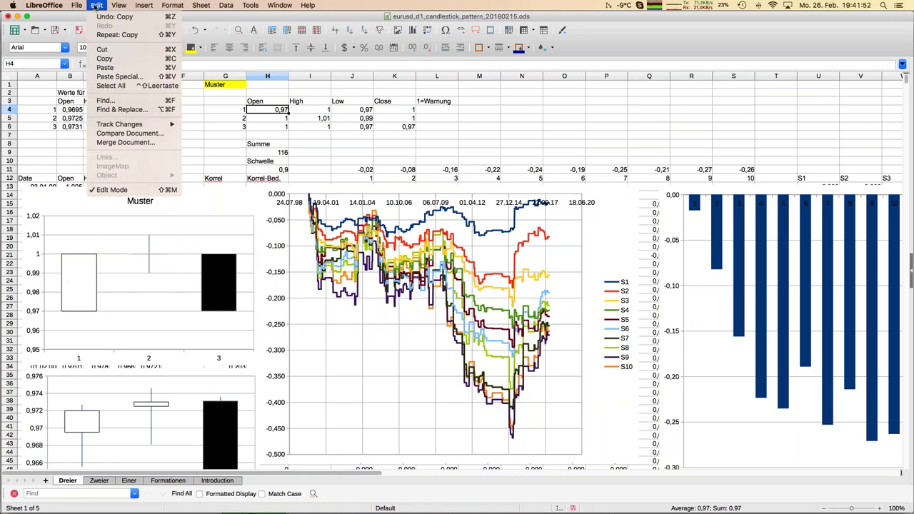
left_click(109, 78)
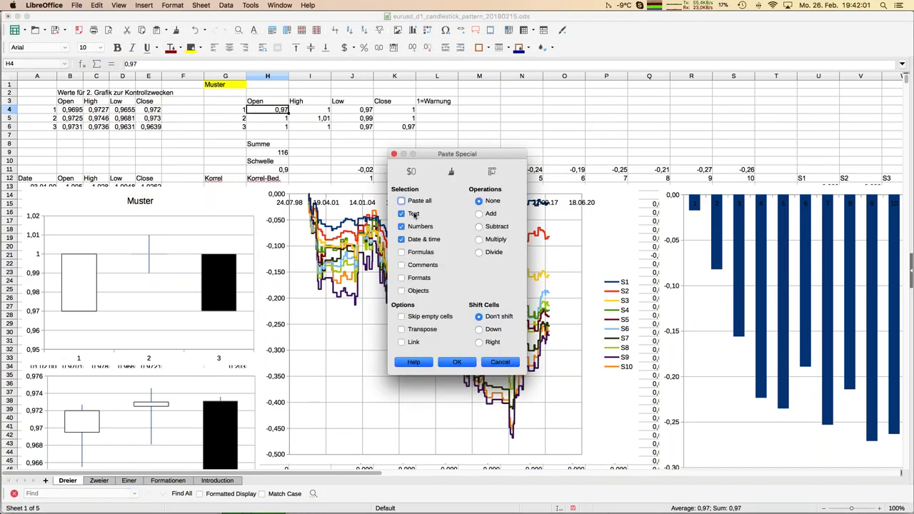
left_click(458, 362)
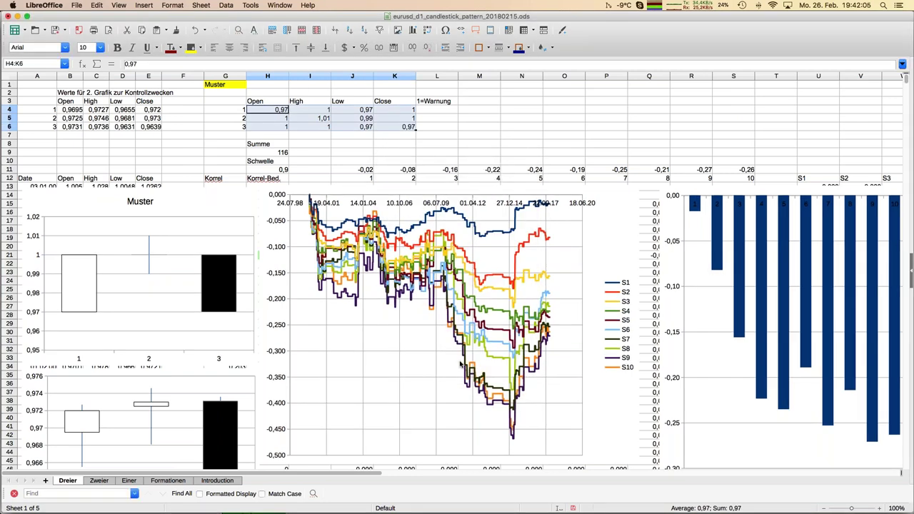
Copy the Morning Star values N5:N16 on the Formationen sheet into the Einfügen column at G21 with Paste Special, without formulas or formats
left_click(179, 483)
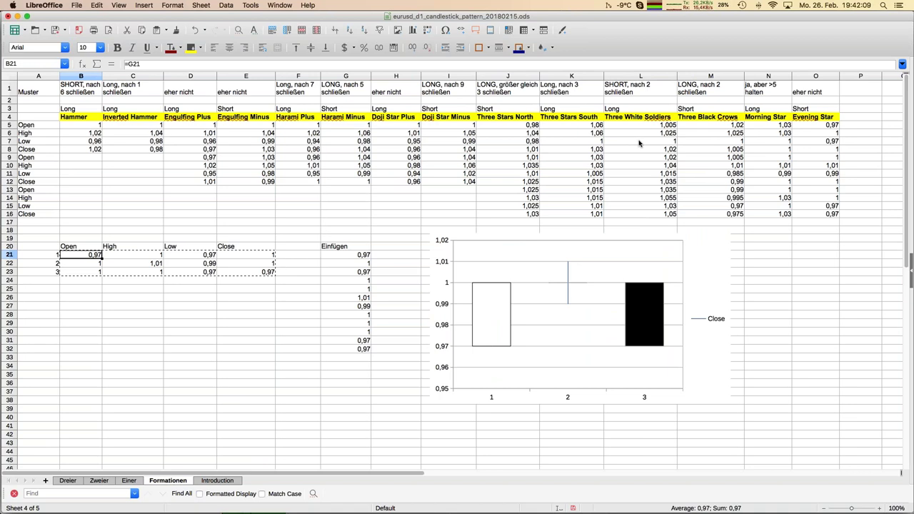
left_click_drag(776, 127, 771, 219)
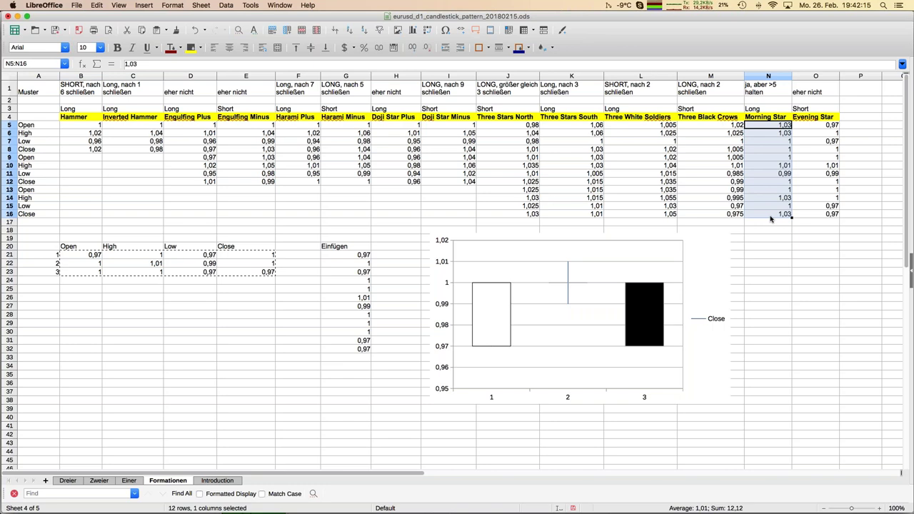
key("super+c")
left_click(358, 258)
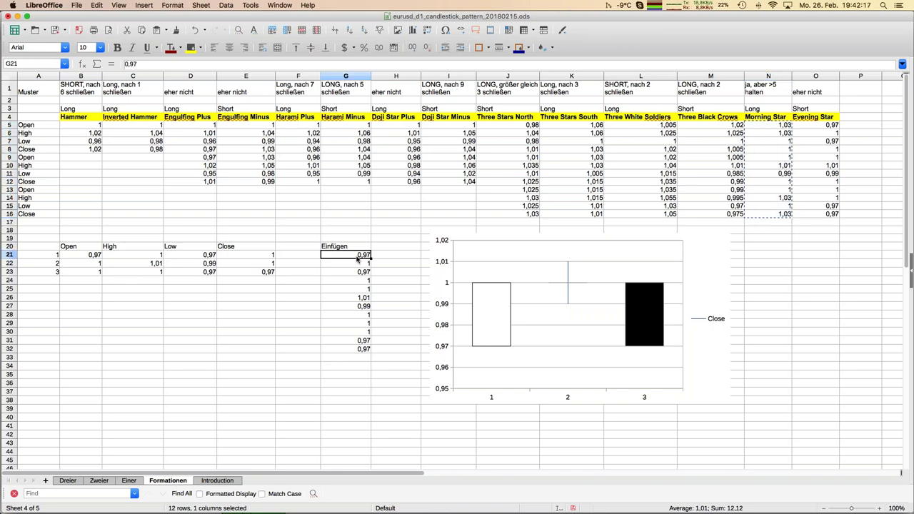
key("super+shift+v")
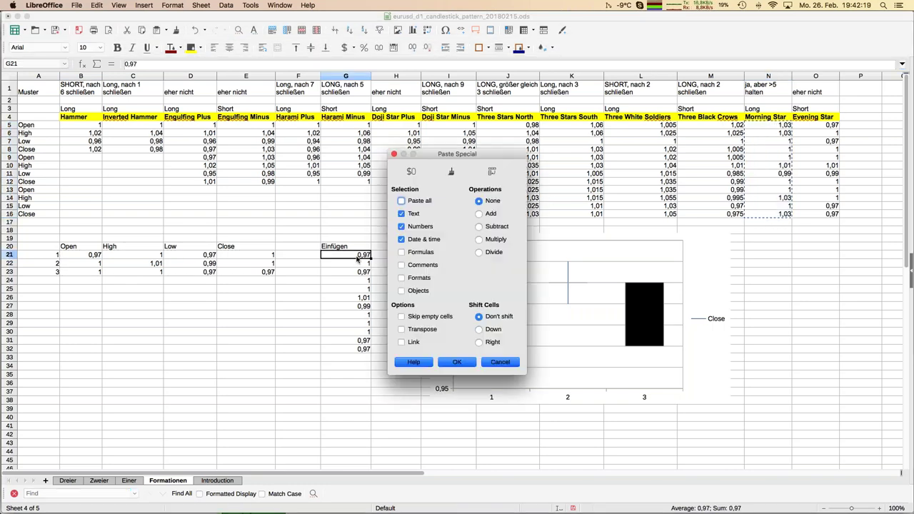
left_click(457, 362)
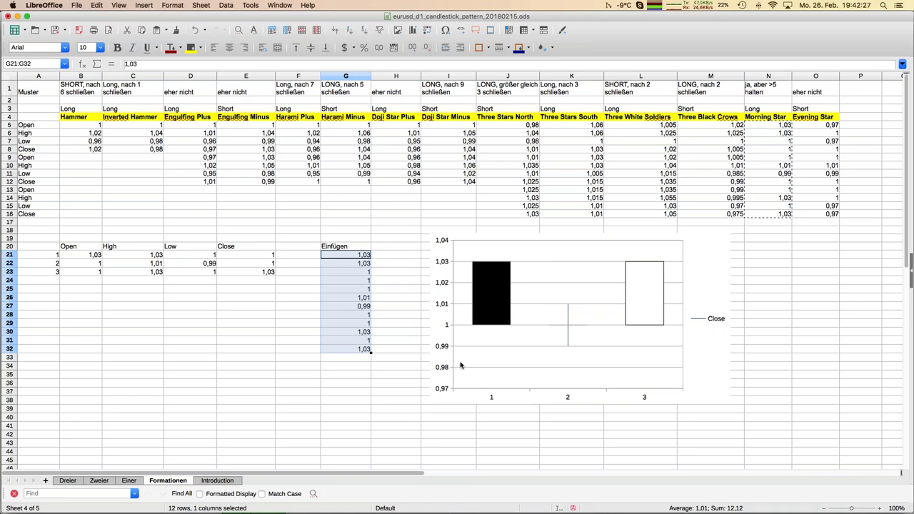
Copy the Formationen table B21:E23 with the Morning Star values into the Dreier sheet's Muster table at H4 with Paste Special, without formulas or formats
left_click_drag(93, 255, 227, 275)
key("super+c")
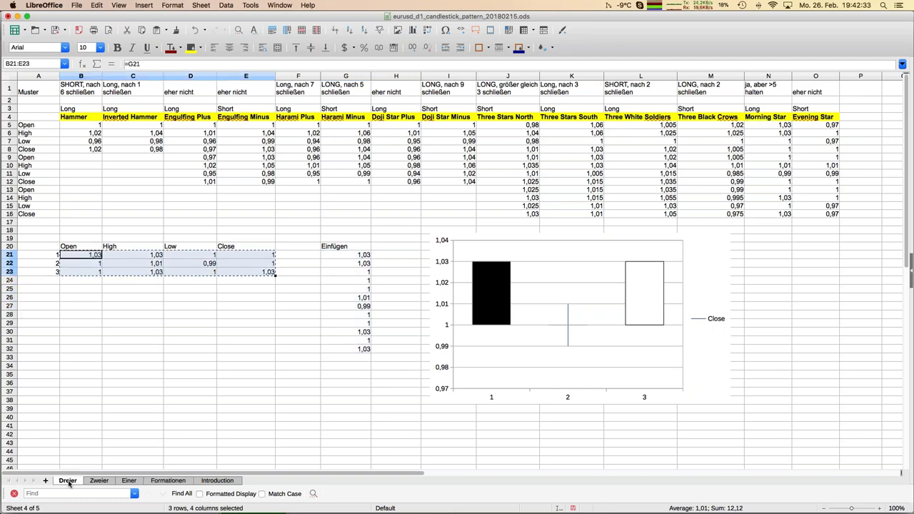
left_click(68, 480)
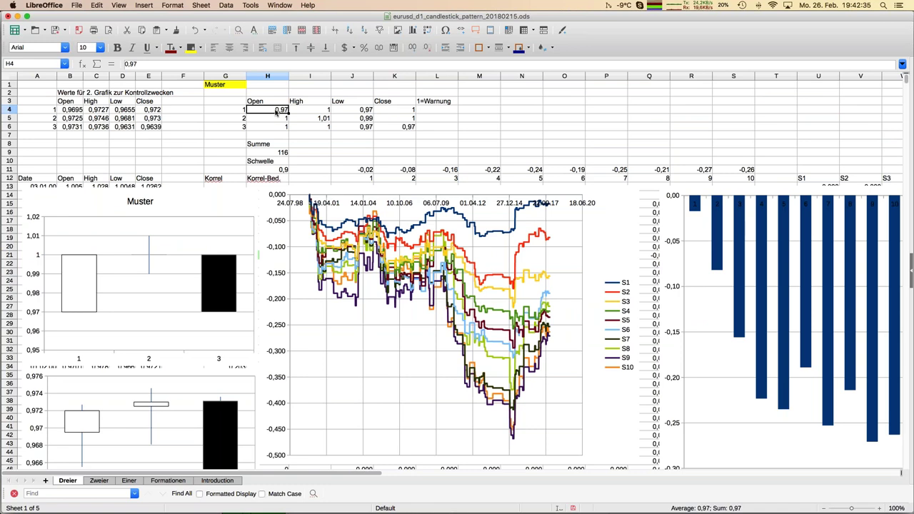
key("Down")
left_click(274, 110)
key("super+shift+v")
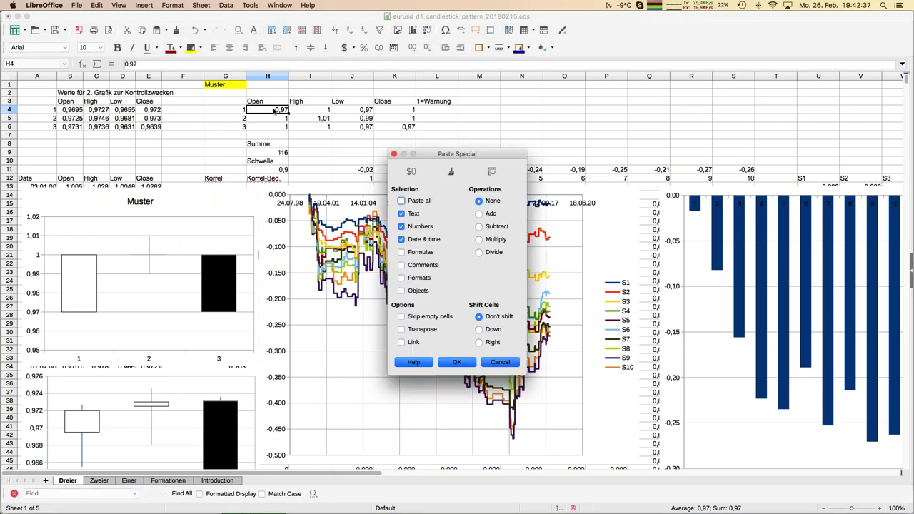
key("Return")
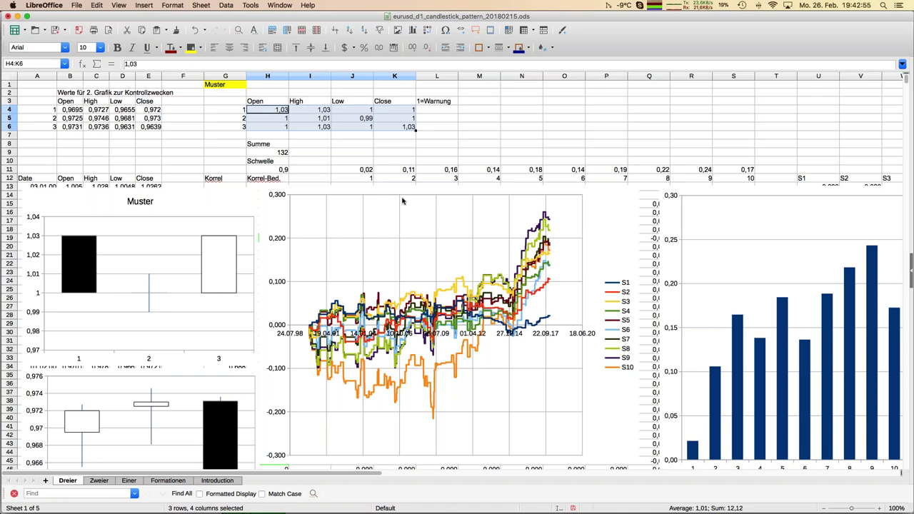
Set the Schwelle in H11 of the Dreier sheet to 0,89 and check the Summe formula in H9
left_click(283, 171)
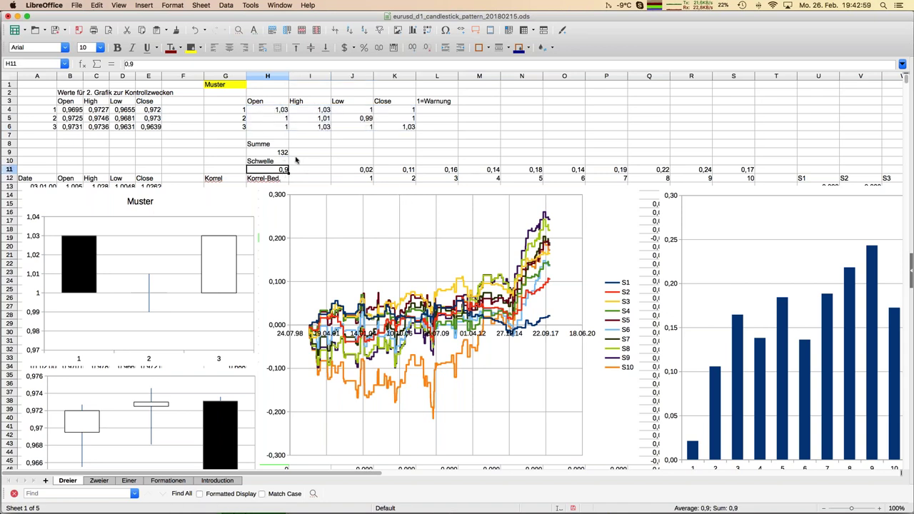
type("0,89")
key("Return")
key("Up")
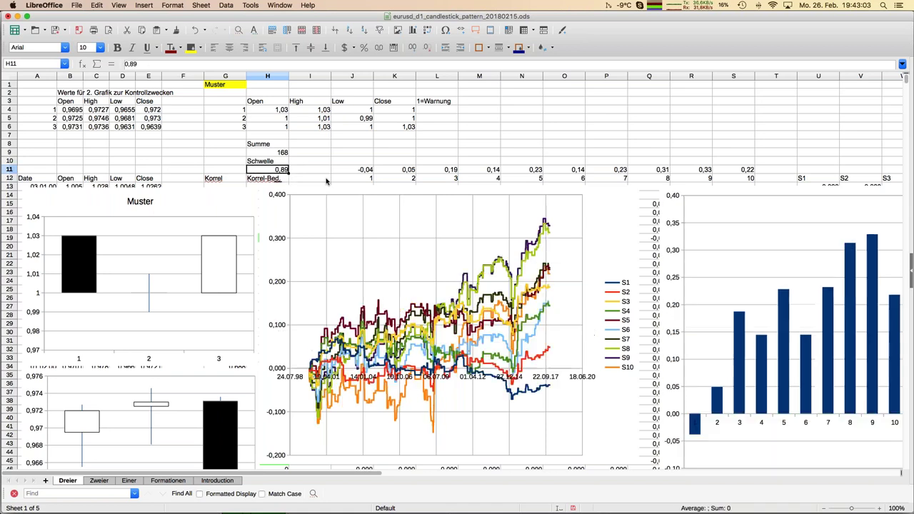
key("Up")
key("Up")
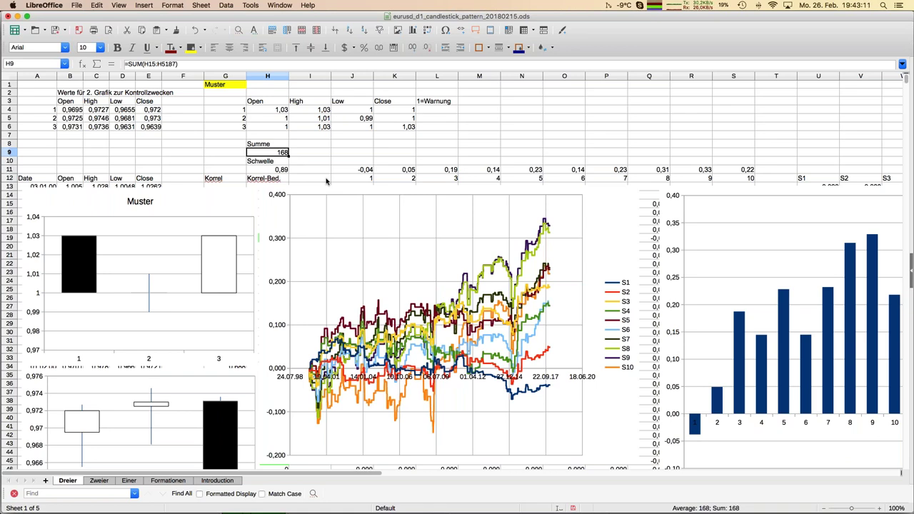
Try a Schwelle of 0,97 in H11 of the Dreier sheet and set it back to 0,89
key("Down")
key("Down")
type(",97")
key("Return")
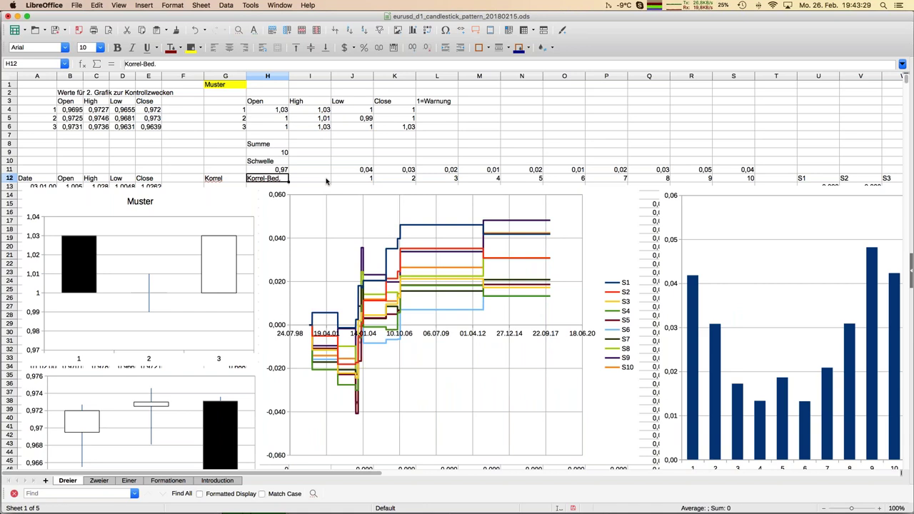
key("Up")
type(",89")
key("Return")
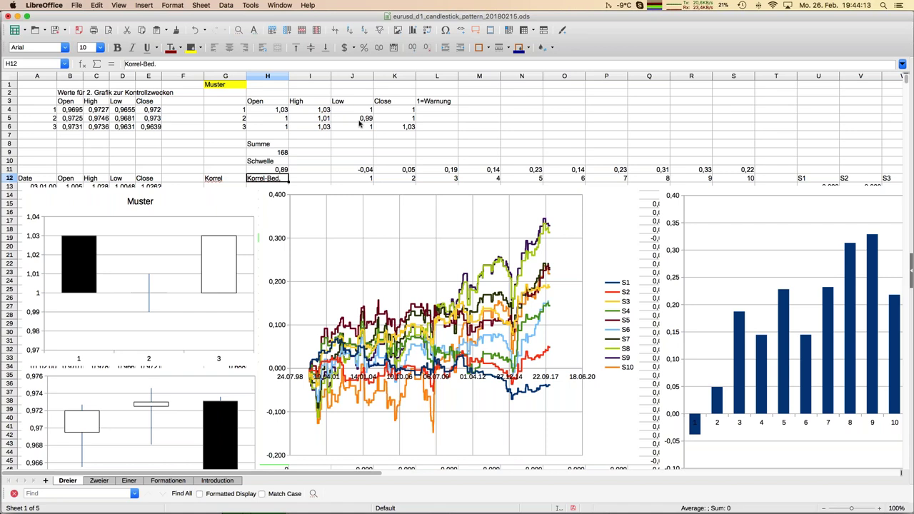
Examine the Dreier sheet's price rows and correlation values down to the last data row, and return to the header row
left_click(275, 111)
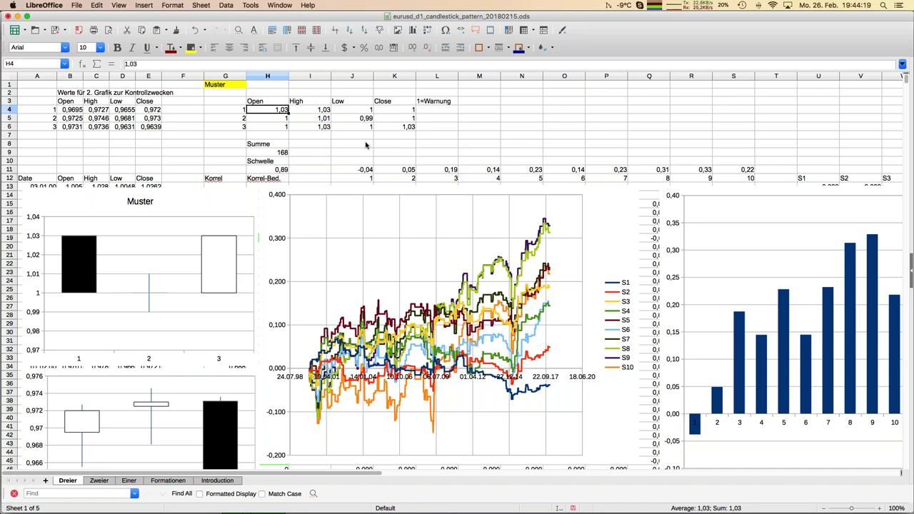
scroll(366, 145, "down", 20)
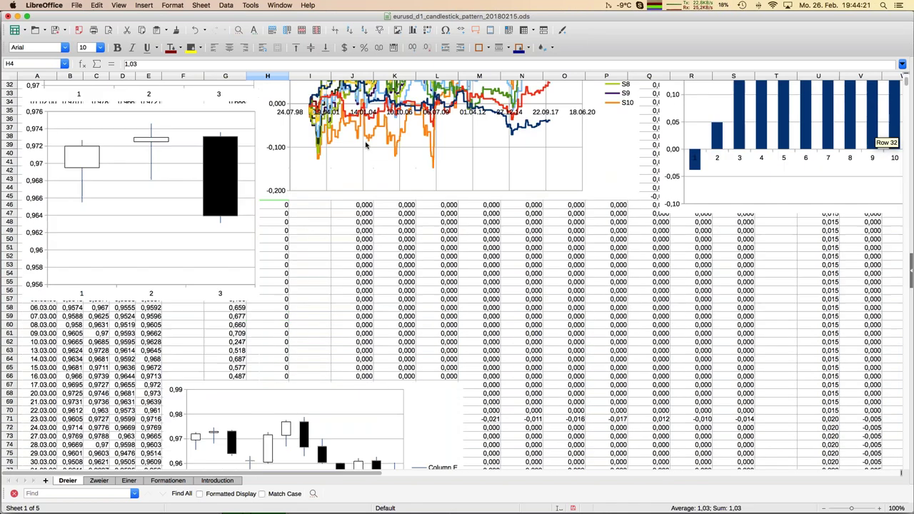
scroll(366, 145, "down", 3)
left_click_drag(69, 223, 155, 241)
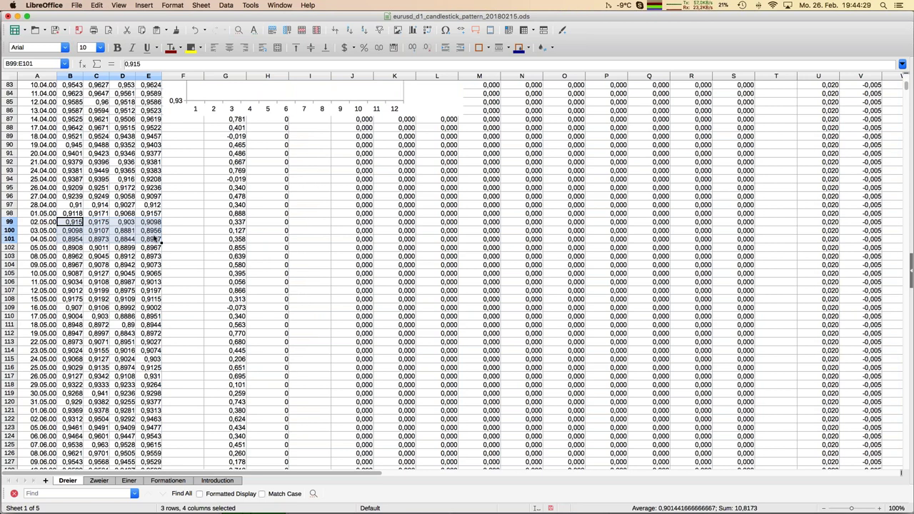
left_click(135, 257)
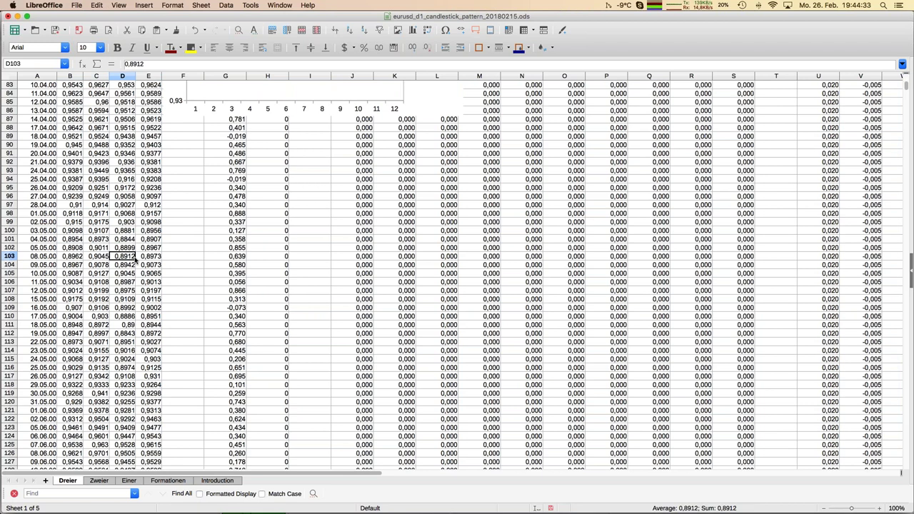
key("super+Down")
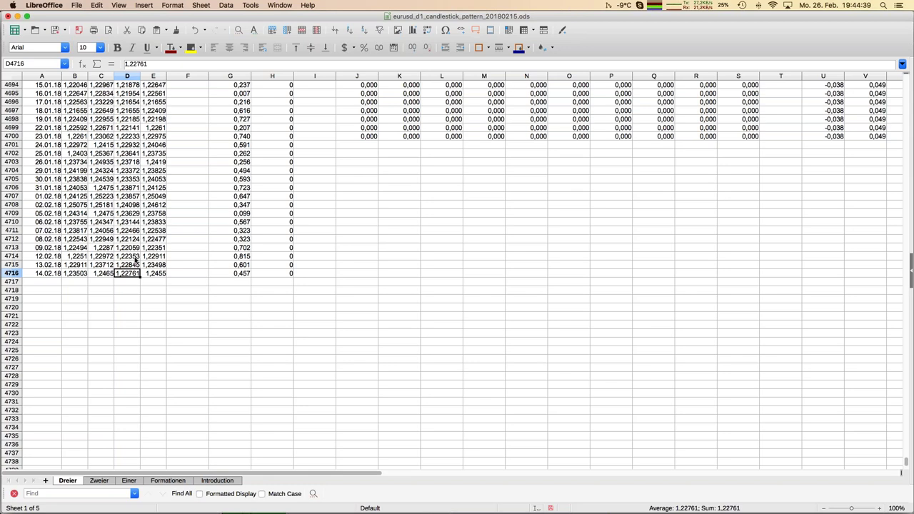
key("Up")
key("Up")
key("Left")
key("Left")
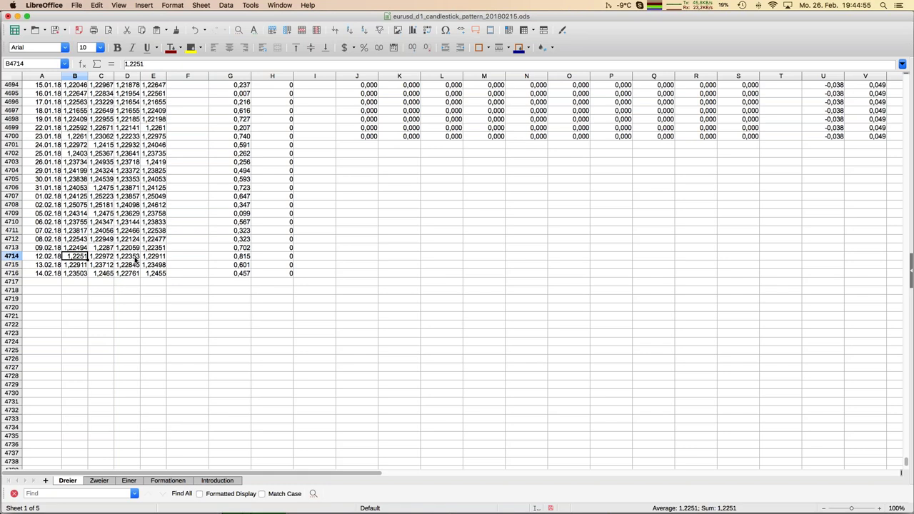
key("super+Up")
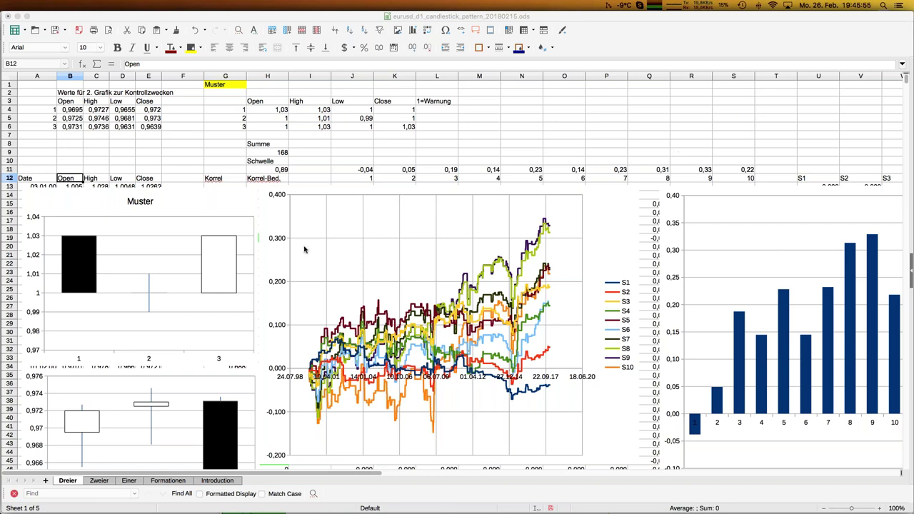
Copy the Doji Star Minus values I5:I16 on the Formationen sheet into the Einfügen column at G21 with Paste Special, without formulas or formats
left_click(170, 482)
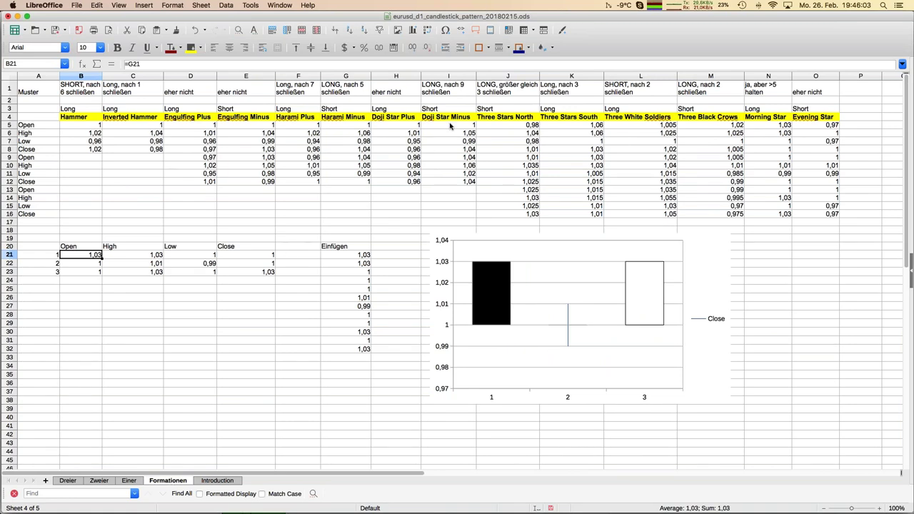
left_click_drag(450, 125, 450, 216)
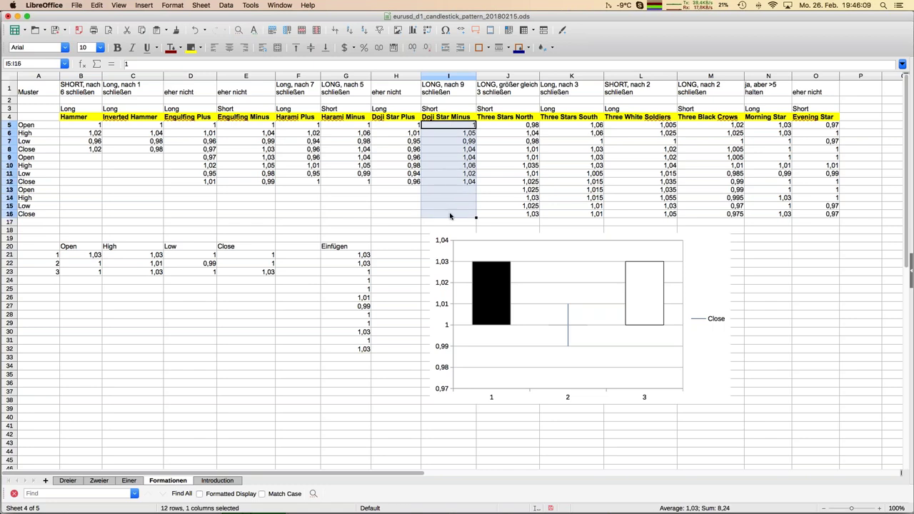
key("super+c")
left_click(361, 258)
key("super+shift+v")
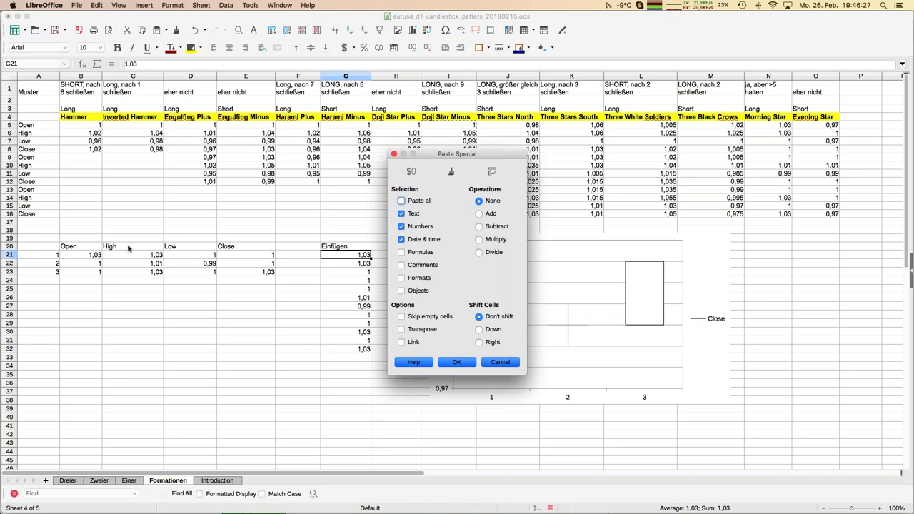
left_click(458, 363)
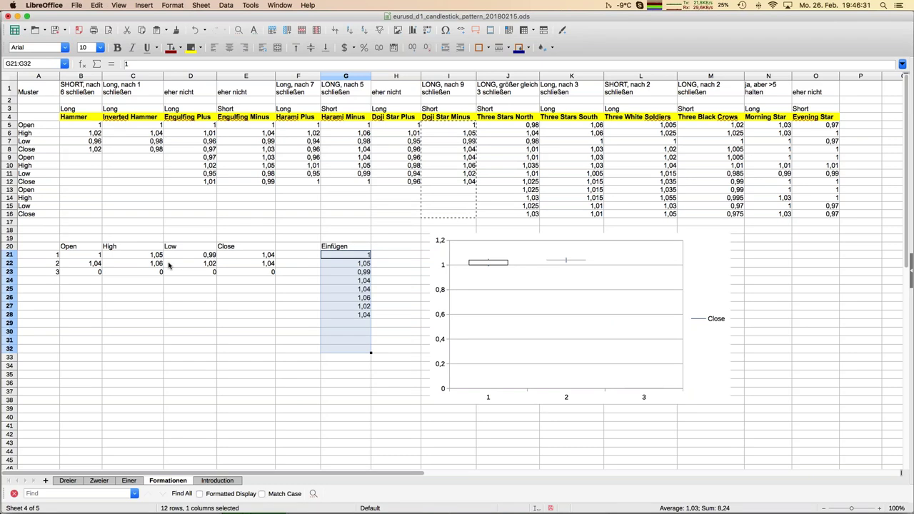
Copy the two-candle table B21:E22 from Formationen into the Zweier sheet's Muster table at H4 with Paste Special
left_click(92, 255)
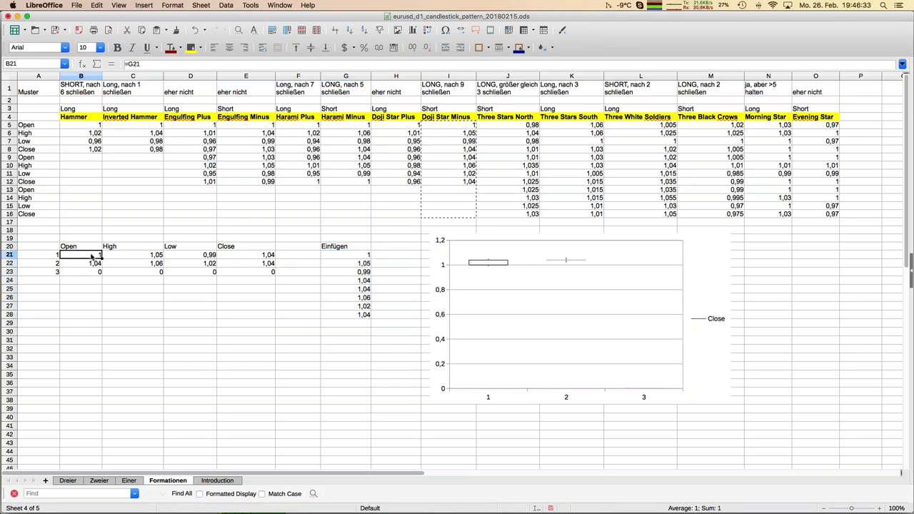
key("shift+Right")
key("shift+Right")
key("shift+Right")
key("shift+Down")
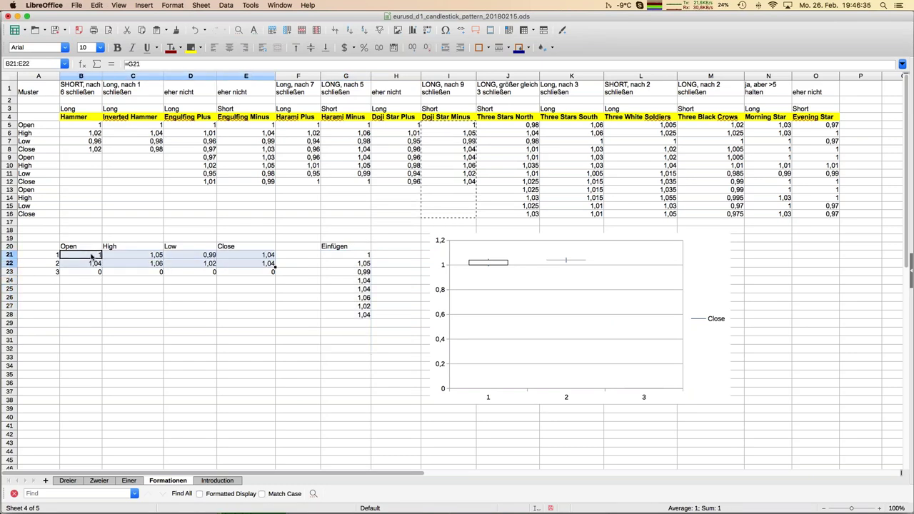
key("super+c")
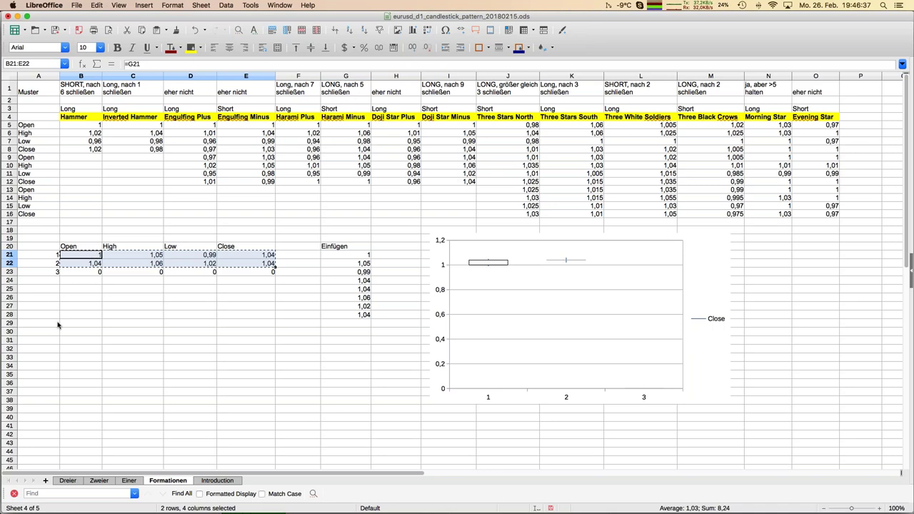
left_click(99, 481)
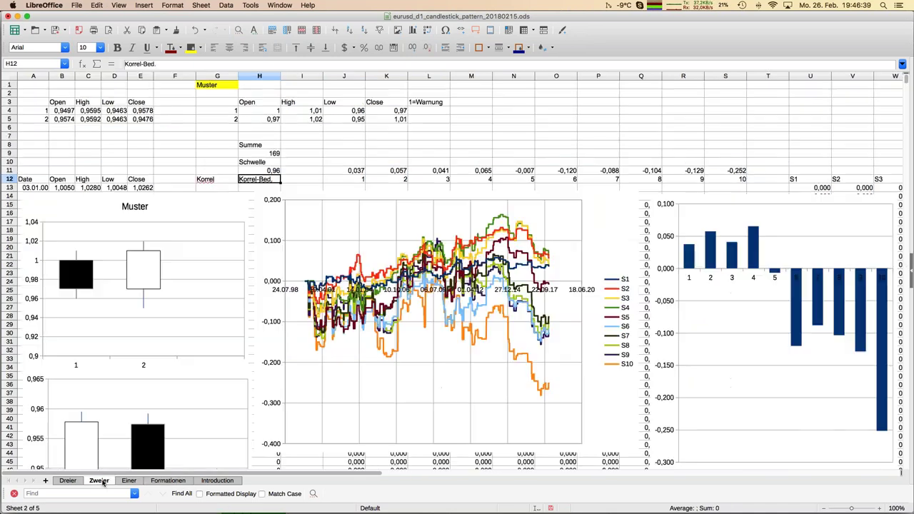
left_click(276, 111)
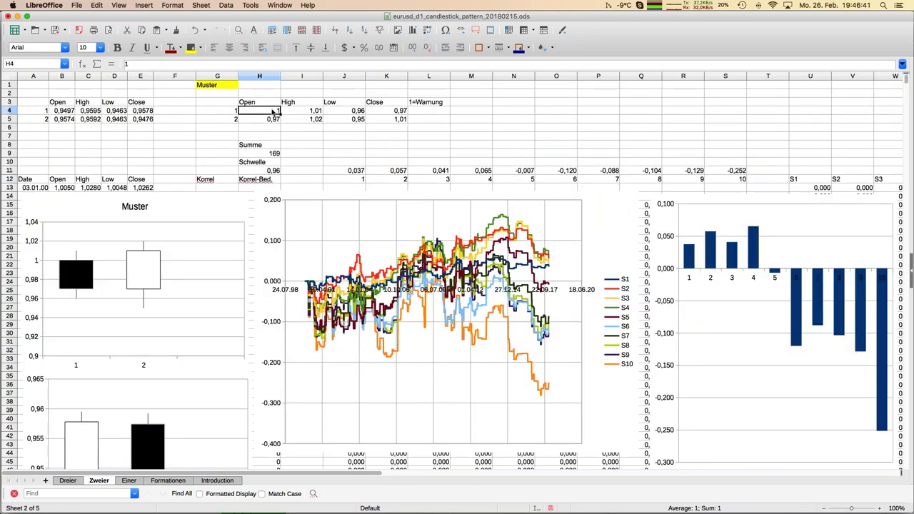
key("super+shift+v")
key("Return")
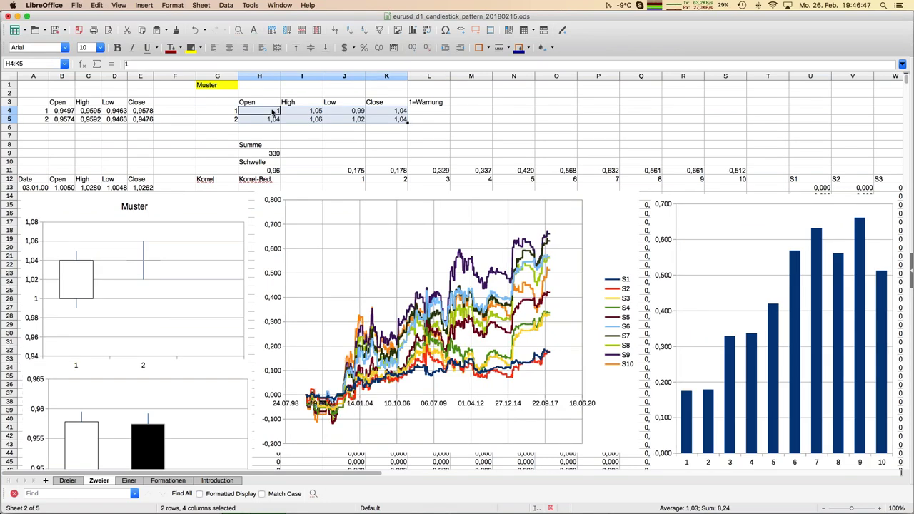
Set the Schwelle in H11 of the Zweier sheet to 0,97
key("Down")
key("Down")
key("Down")
key("Down")
key("Down")
key("Down")
key("Down")
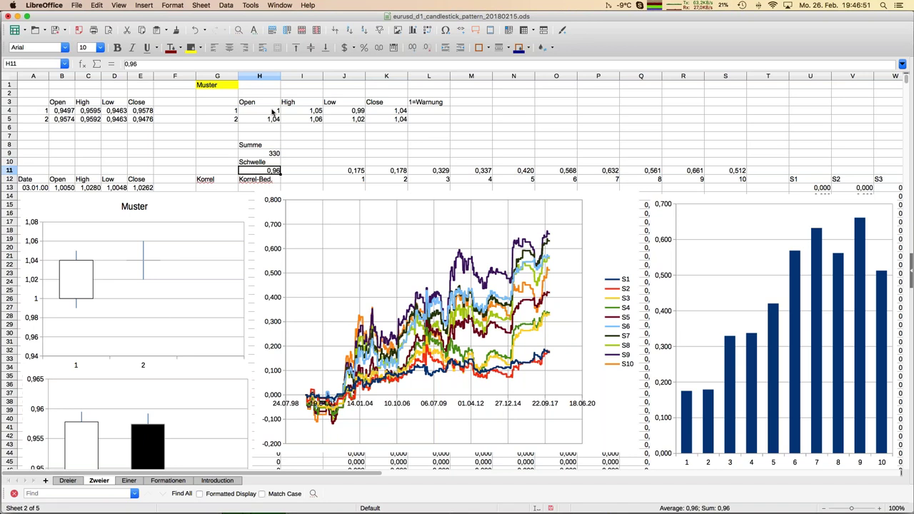
type("0,97")
key("Return")
key("Up")
key("Up")
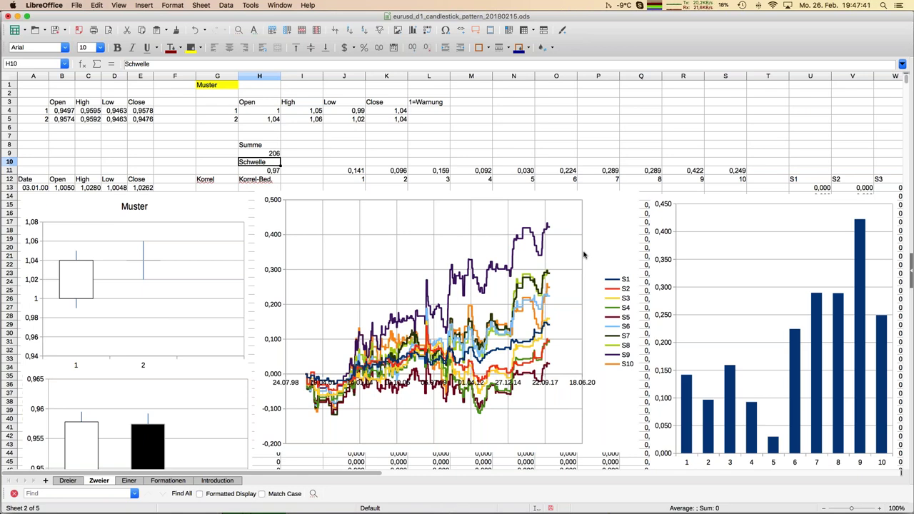
Examine the most recent price and correlation rows at the end of the Zweier data, and return to the header row
left_click(264, 173)
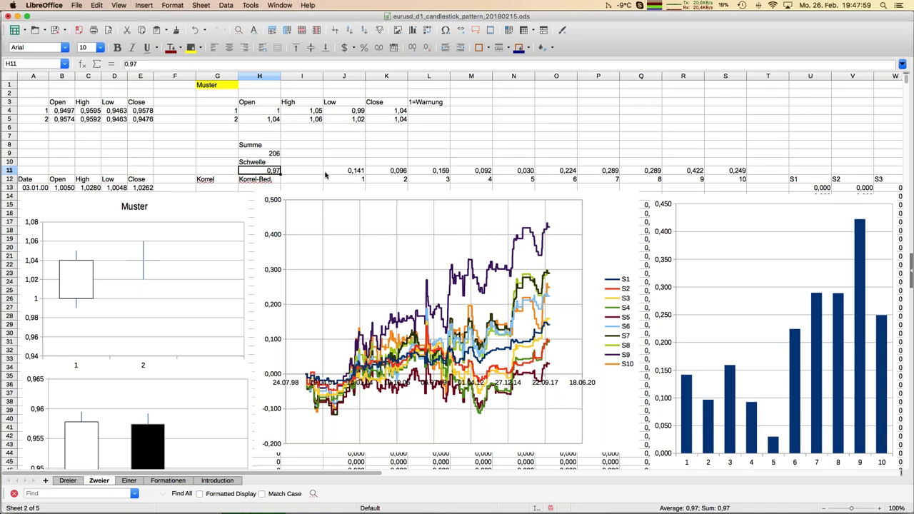
key("Left")
key("Left")
key("Left")
key("Left")
key("Down")
key("Down")
key("super+Down")
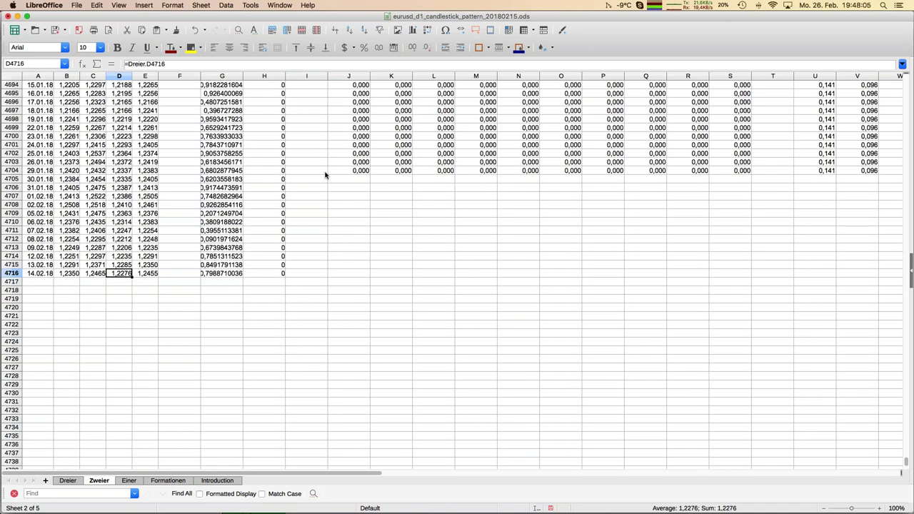
key("super+Up")
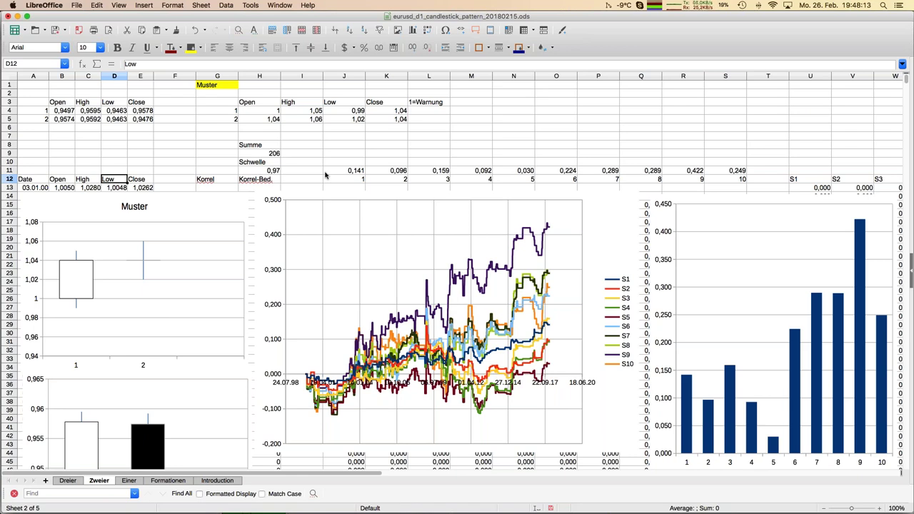
Try a Schwelle of 0,99 in H11 of the Zweier sheet and undo the change
key("Right")
key("Right")
key("Right")
key("Right")
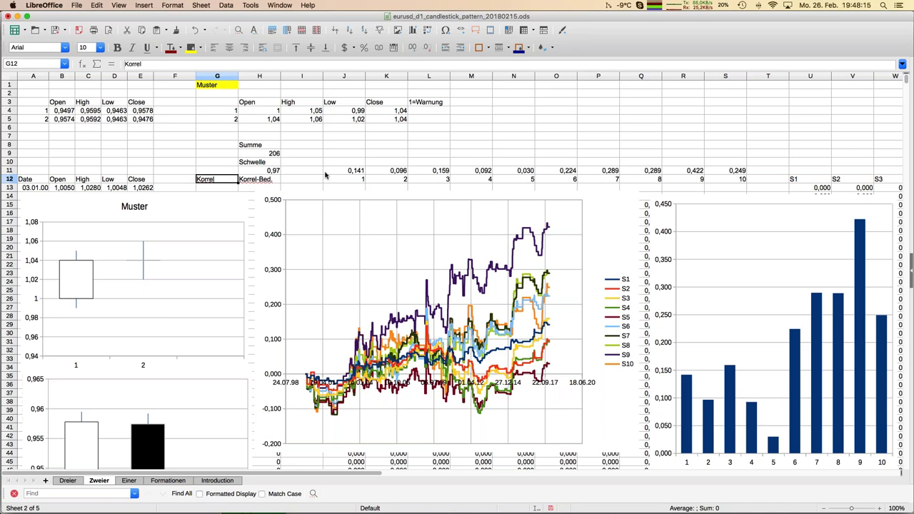
key("Up")
type("0,99")
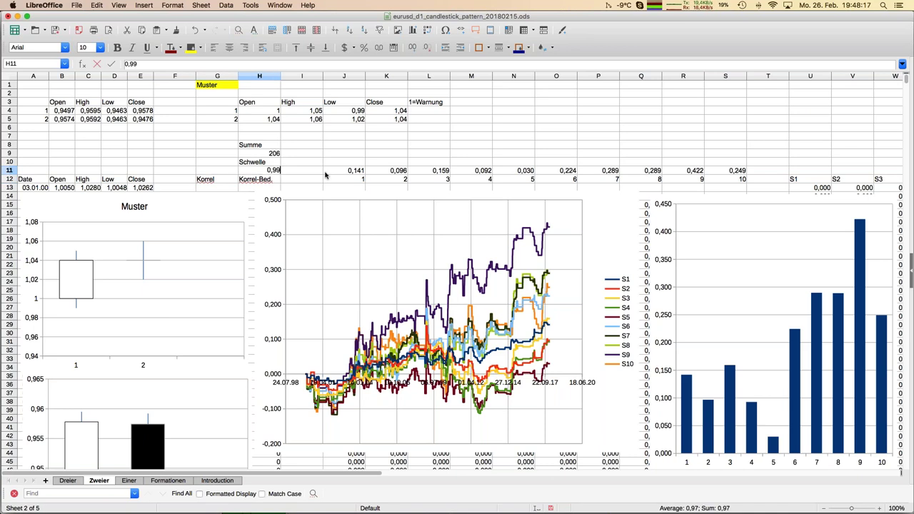
key("Return")
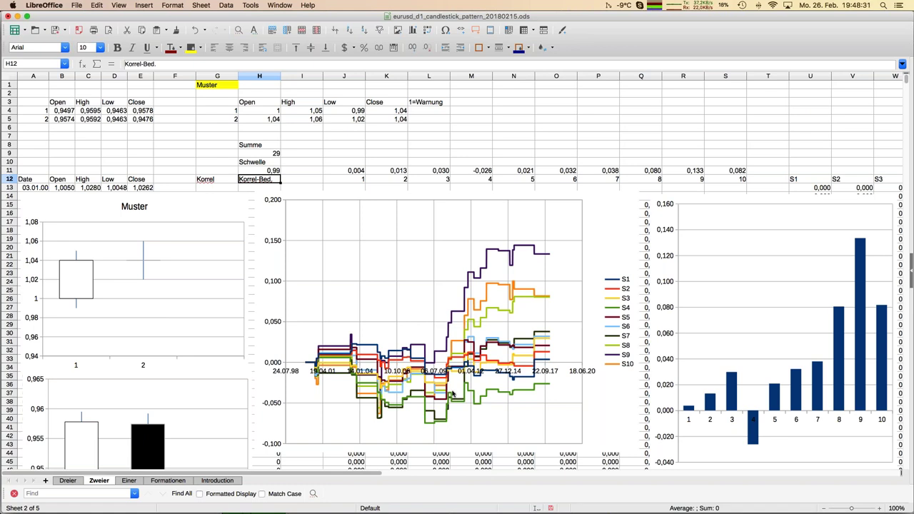
key("super+z")
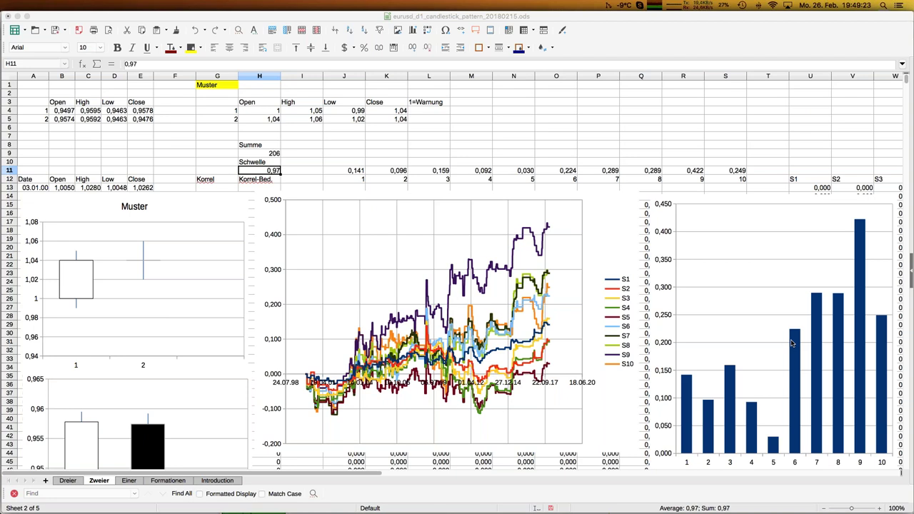
Save the workbook, and copy the Three White Soldiers values L5:L16 on Formationen into the Einfügen column at G21 with Paste Special
key("super+s")
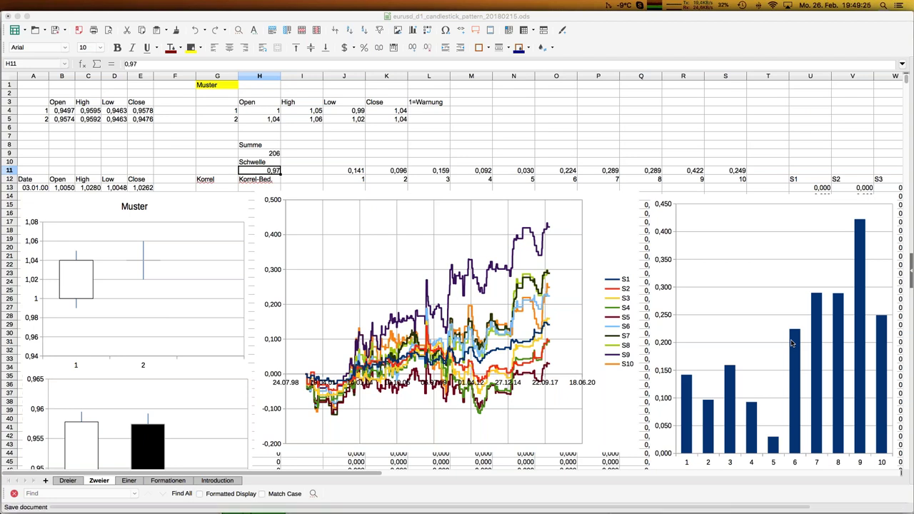
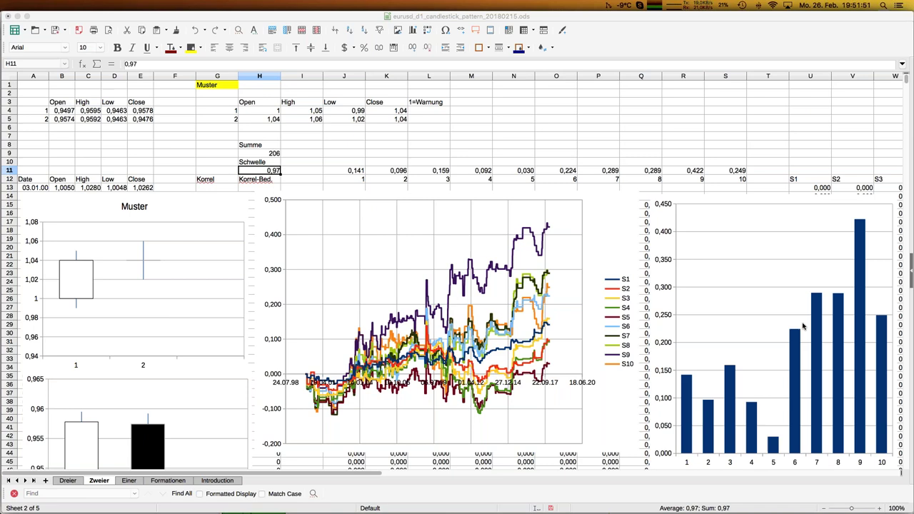
left_click(263, 129)
left_click(168, 480)
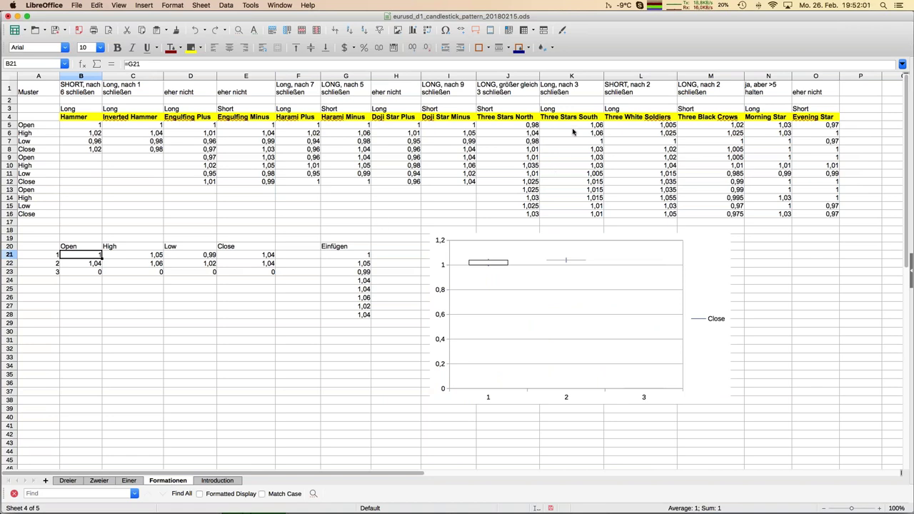
left_click_drag(626, 126, 632, 215)
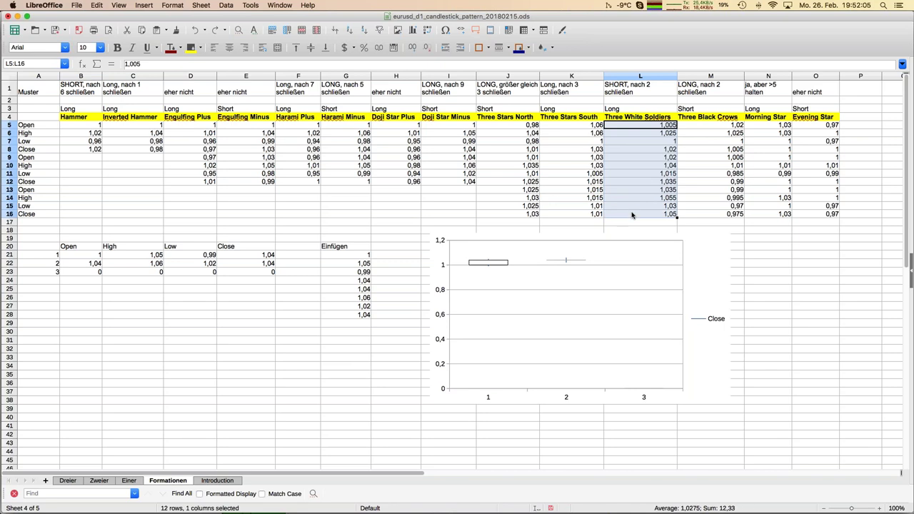
key("super+c")
left_click(353, 255)
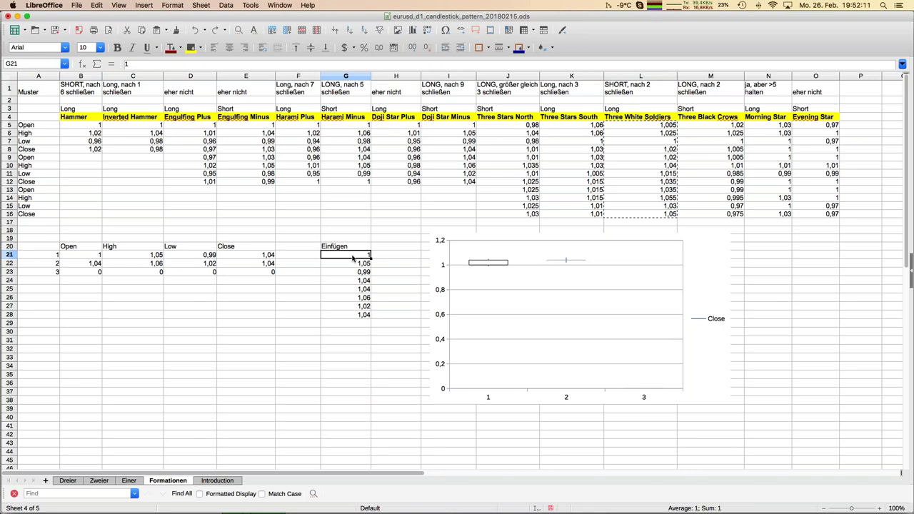
key("super+shift+v")
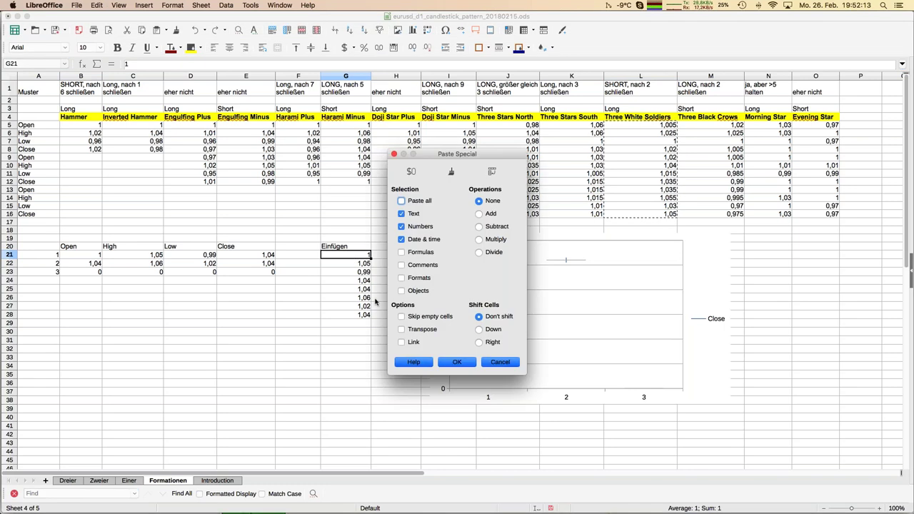
left_click(456, 364)
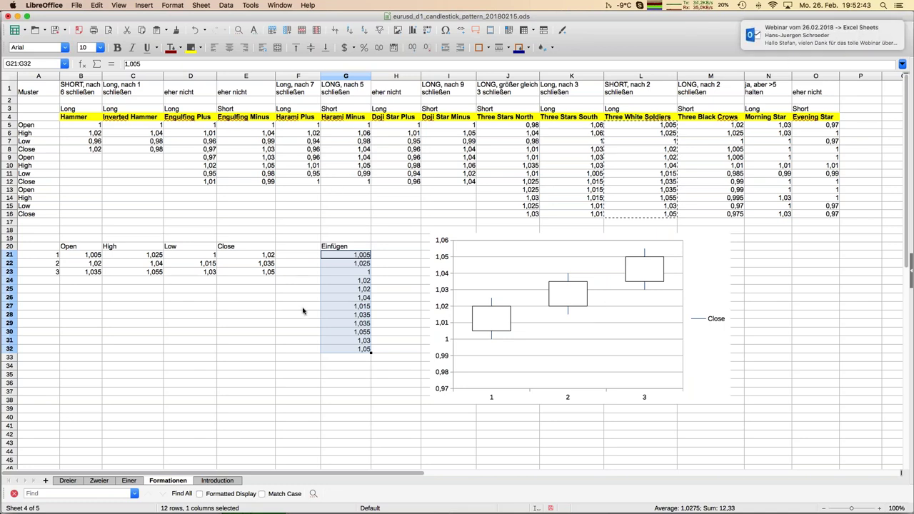
Copy the three-candle table B21:E23 from Formationen into the Dreier sheet's Muster table at H4 with Paste Special
left_click_drag(86, 254, 258, 272)
key("super+c")
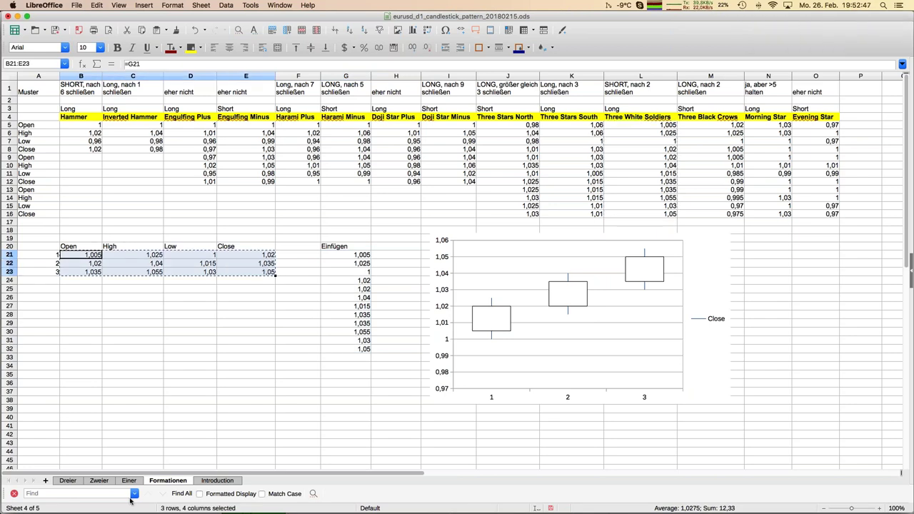
left_click(72, 483)
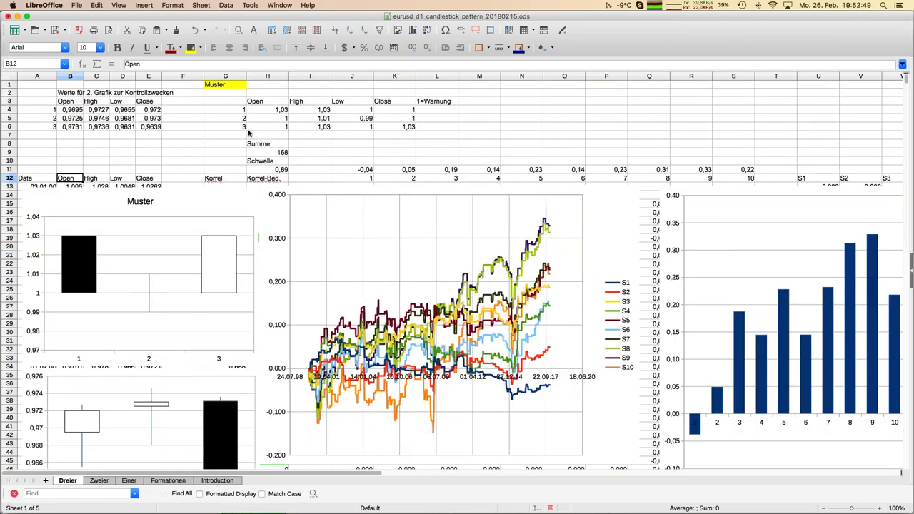
left_click(168, 480)
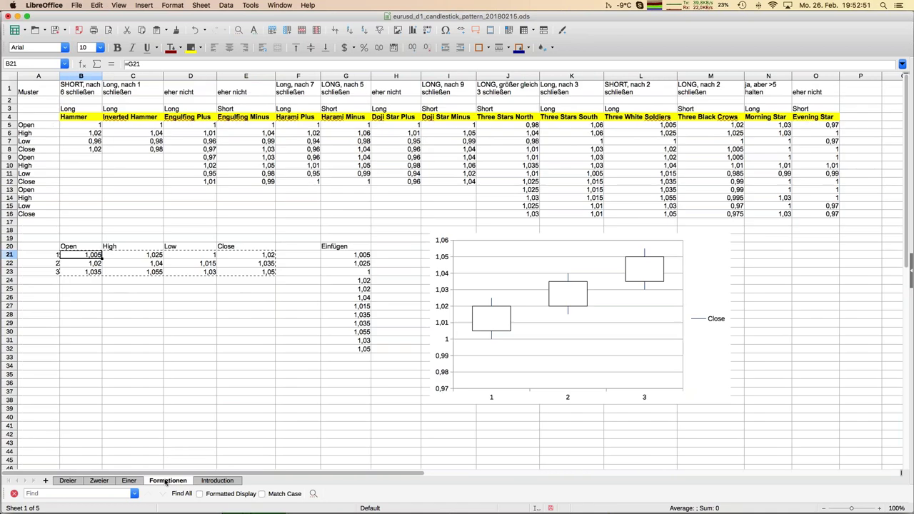
left_click(68, 480)
left_click(271, 112)
key("super+shift+v")
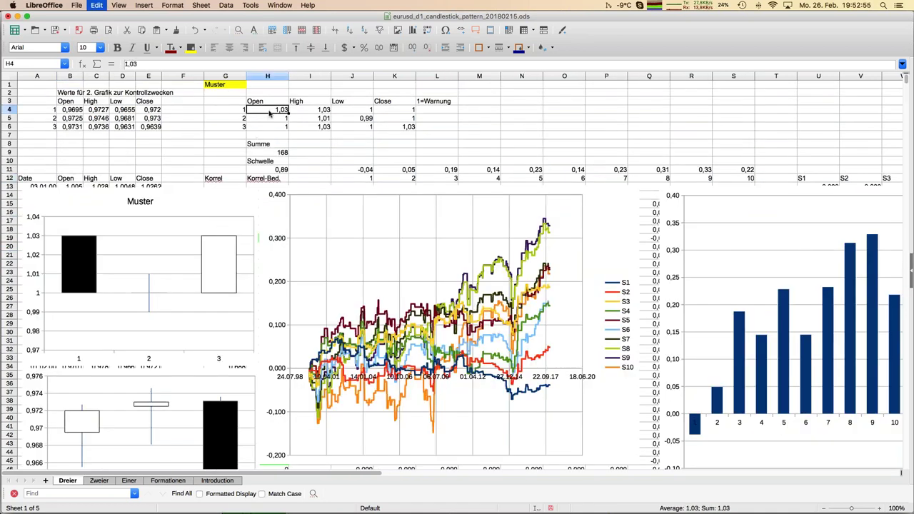
left_click(460, 363)
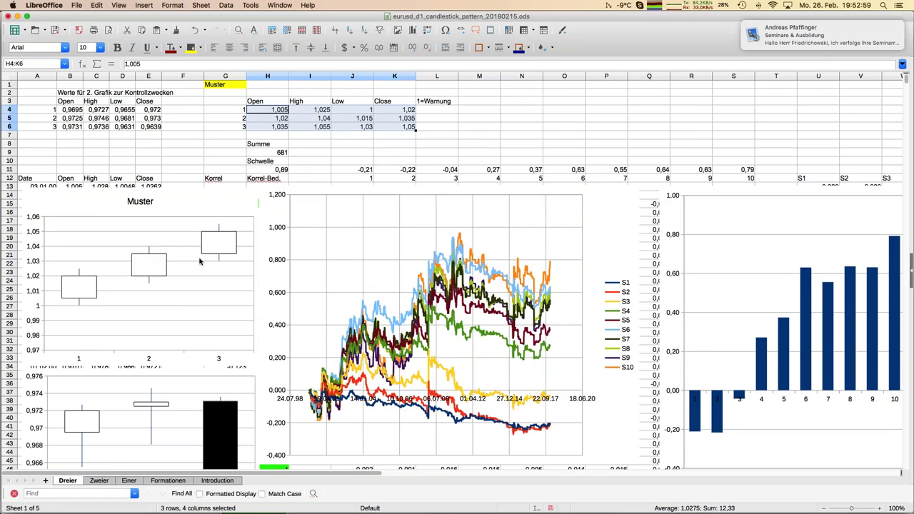
Set the Schwelle in H11 of the Dreier sheet successively to 0,93, 0,94 and 0,95
left_click(282, 171)
type(",93")
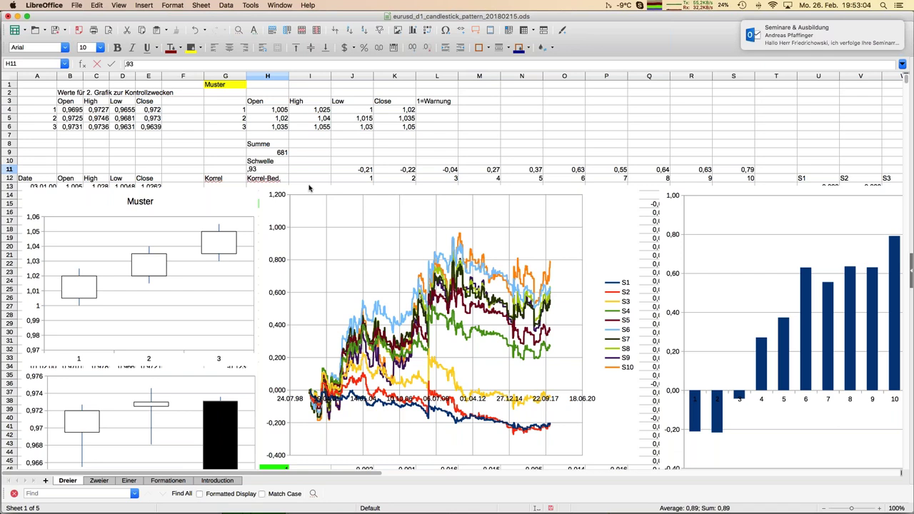
key("Return")
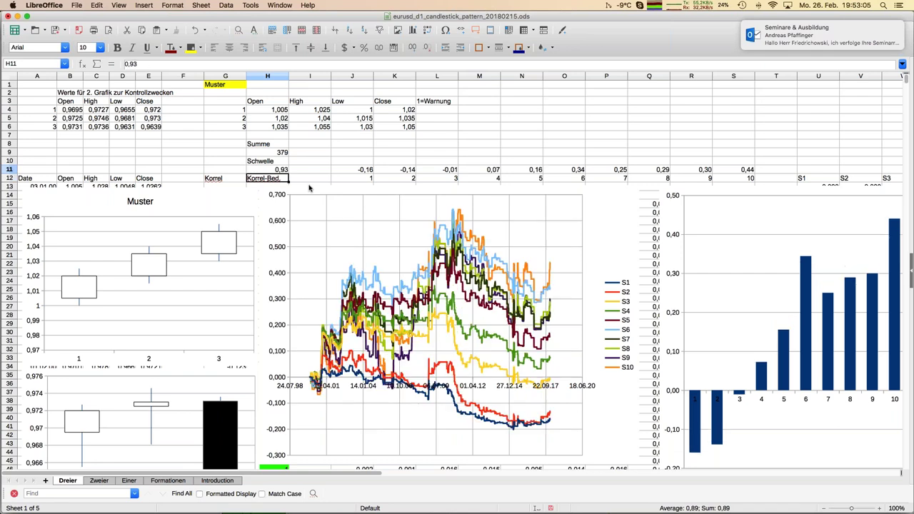
type(",94")
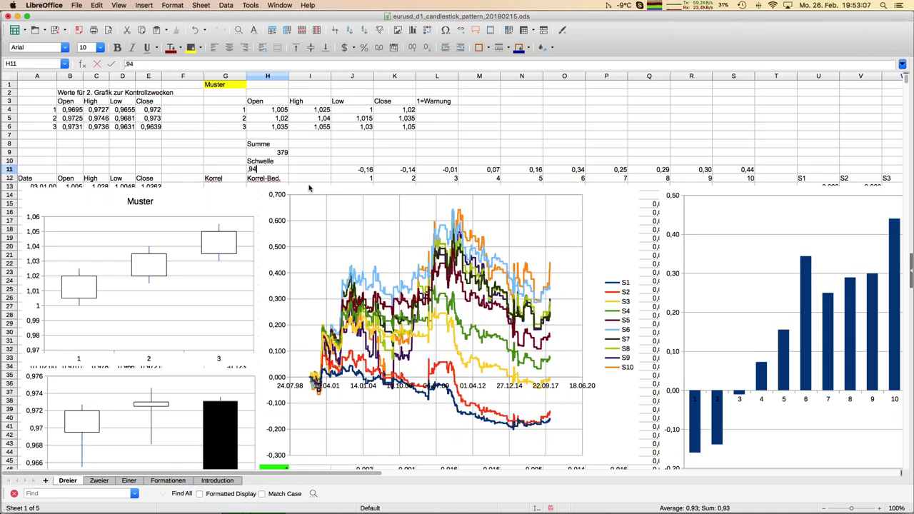
key("Return")
key("Up")
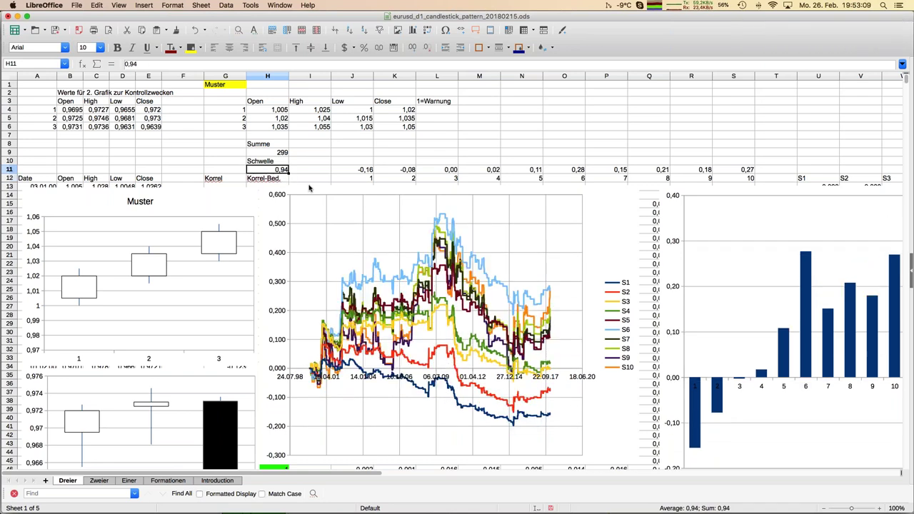
type(",95")
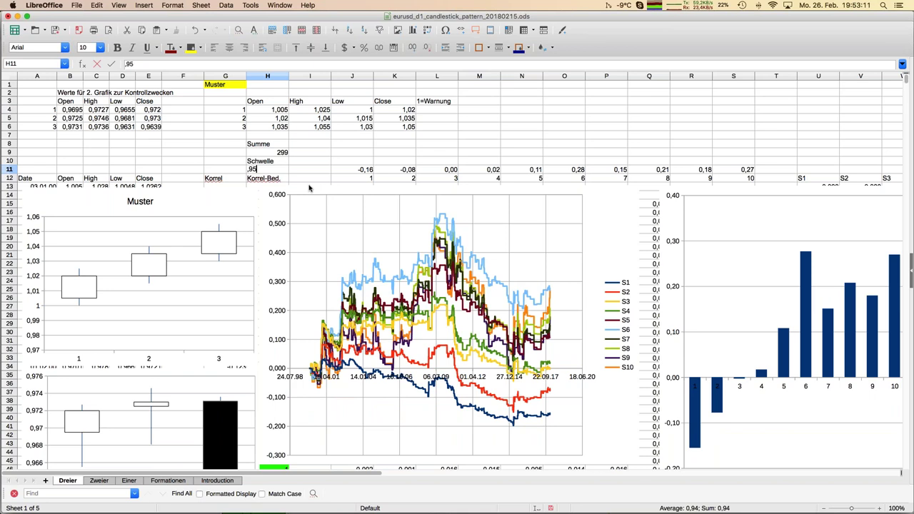
key("Return")
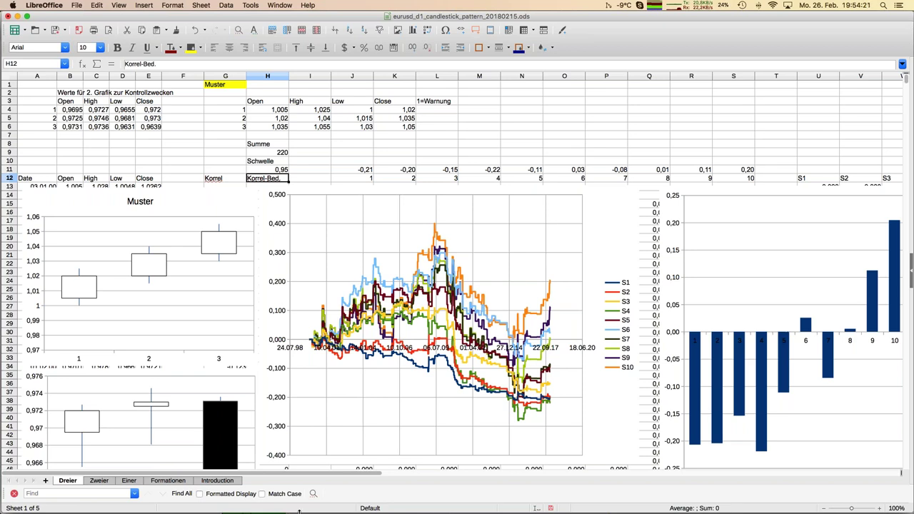
Compare the Long/Short directions in row 3 of the Formationen sheet with the recommendations in row 1, especially for Hammer and Inverted Hammer
left_click(169, 481)
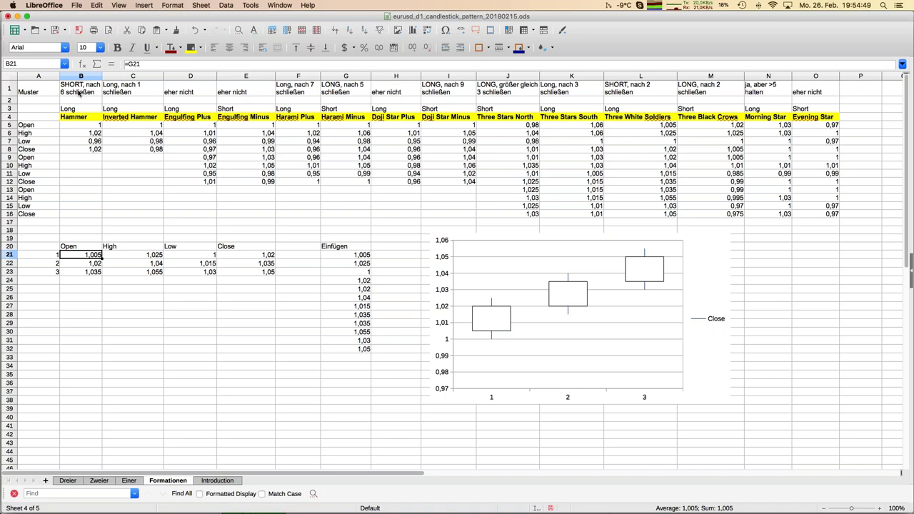
left_click(82, 110)
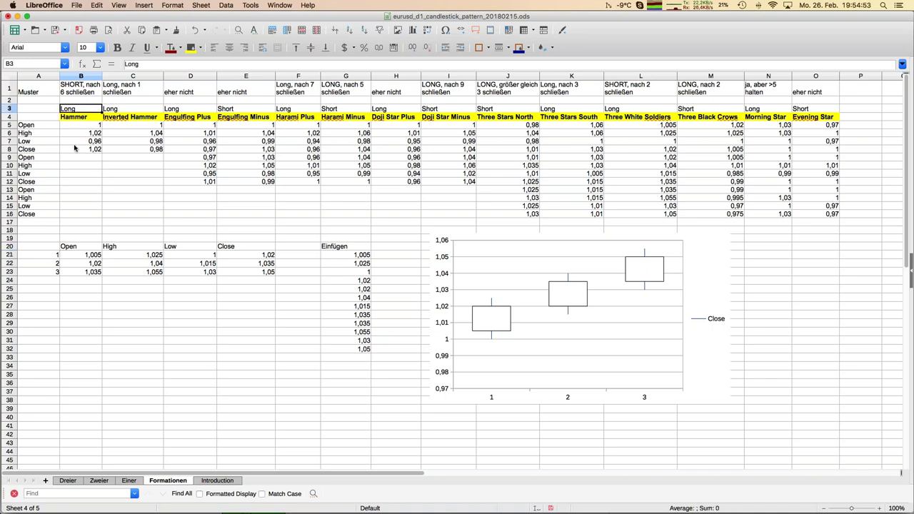
key("Right")
key("Right")
key("Right")
key("Right")
key("Right")
key("Right")
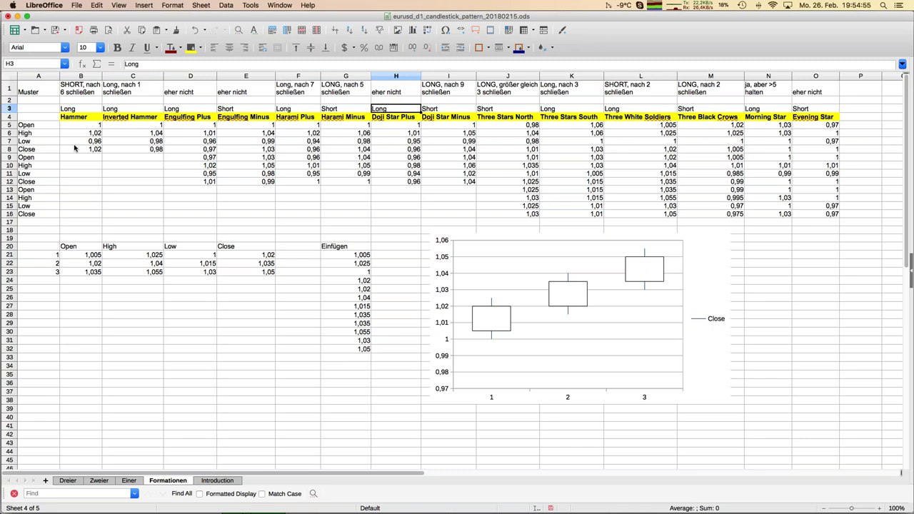
key("Left")
key("Left")
key("Left")
key("Left")
key("Left")
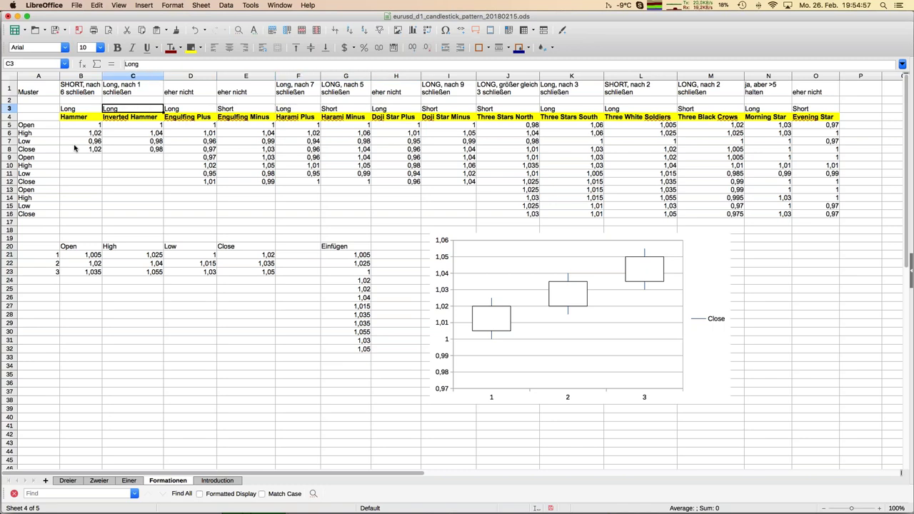
key("Up")
key("Up")
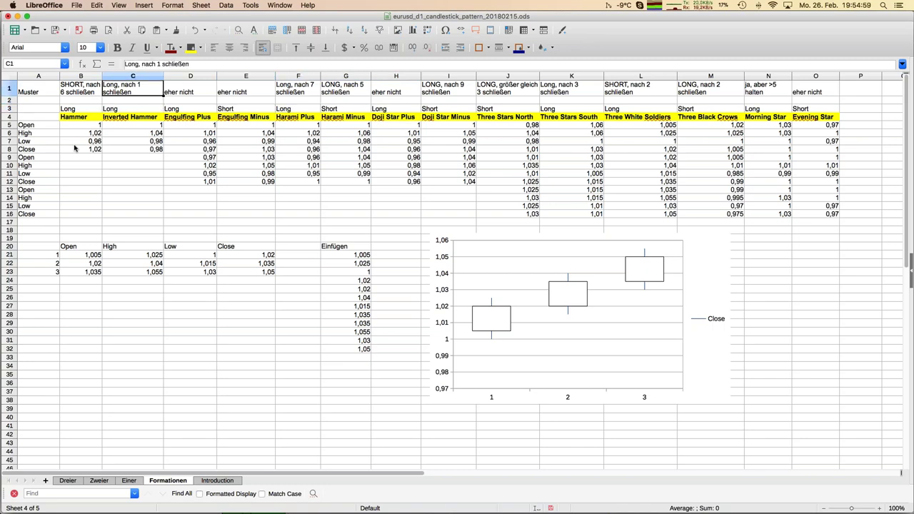
key("Left")
key("Down")
key("Down")
key("Down")
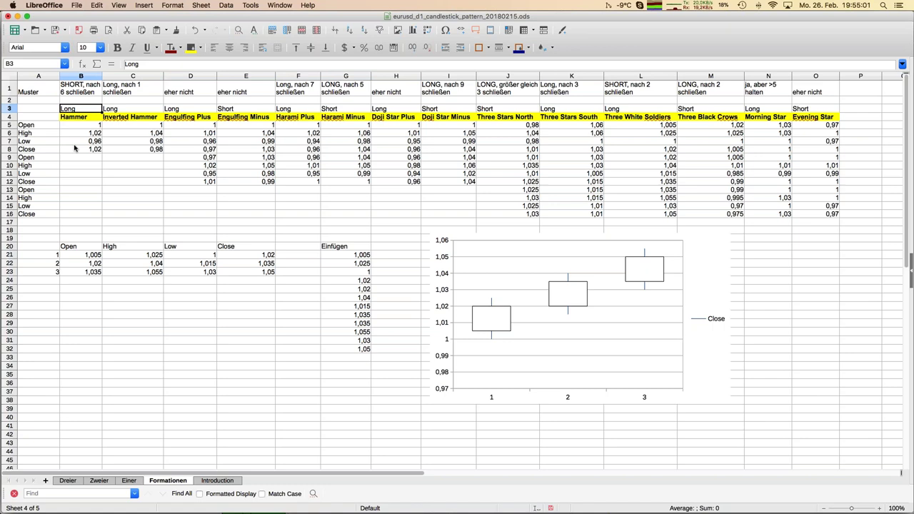
key("Up")
key("Up")
key("Up")
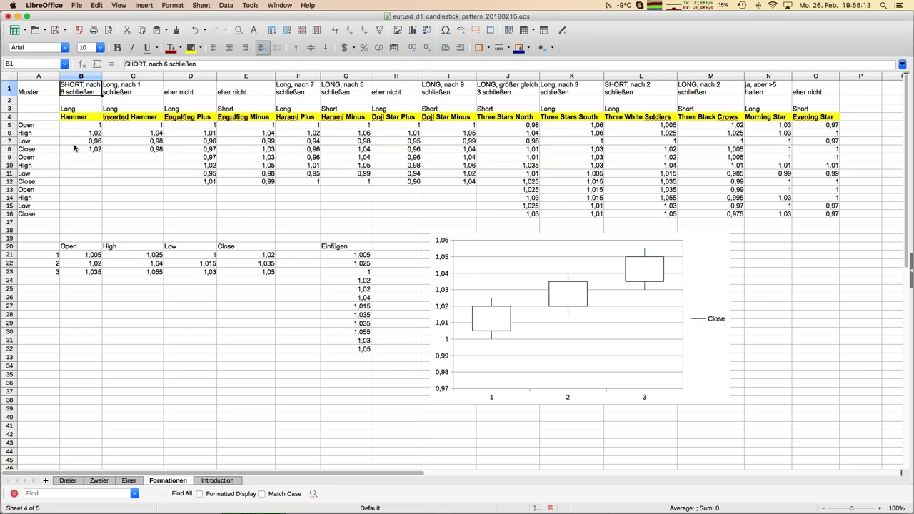
Review the trading recommendations in row 1 of Formationen across all patterns from Hammer to Evening Star
key("Right")
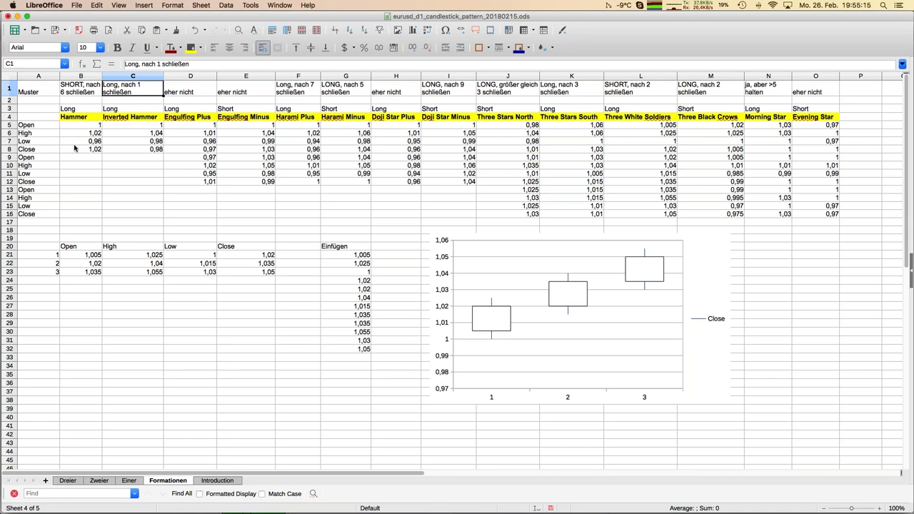
key("Right")
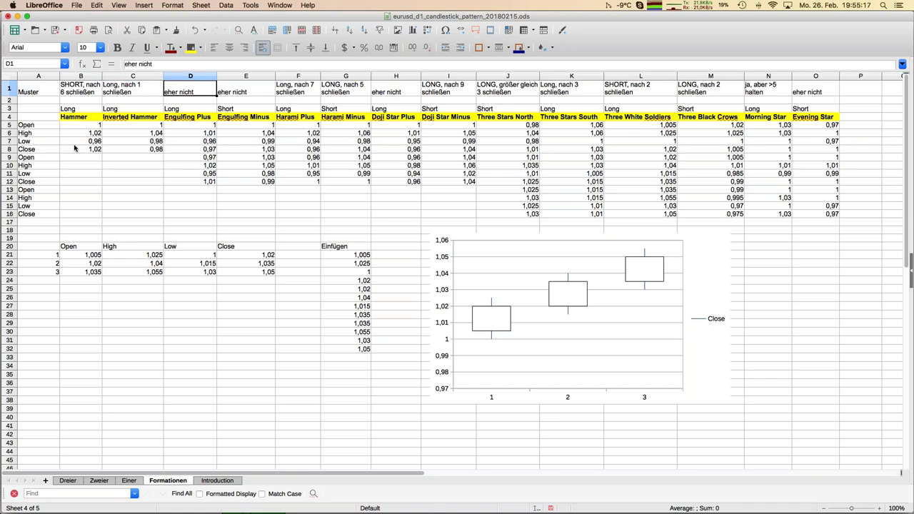
key("Right")
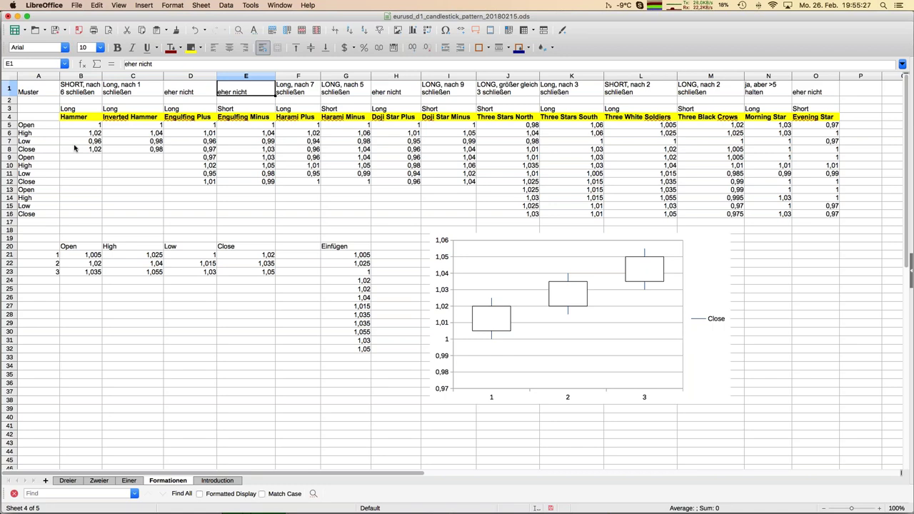
key("Right")
key("Right")
key("Right")
key("Right")
key("Right")
key("Right")
key("Right")
key("Right")
key("Right")
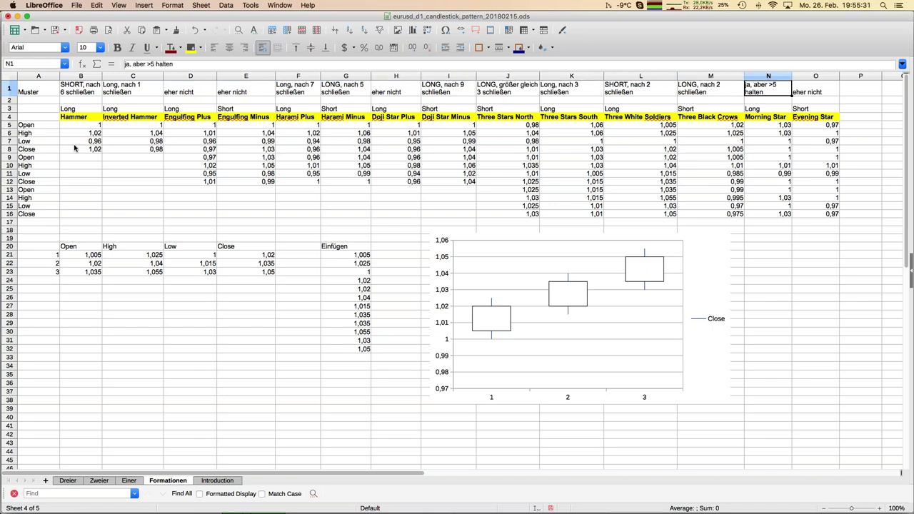
key("Left")
key("Left")
key("Left")
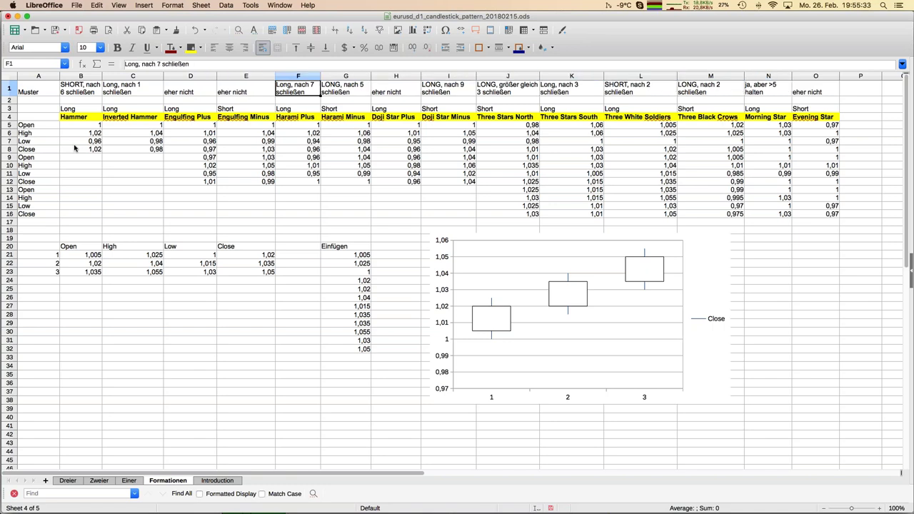
key("Home")
key("Right")
key("Right")
key("Right")
key("Right")
key("Right")
key("Right")
key("Right")
key("Right")
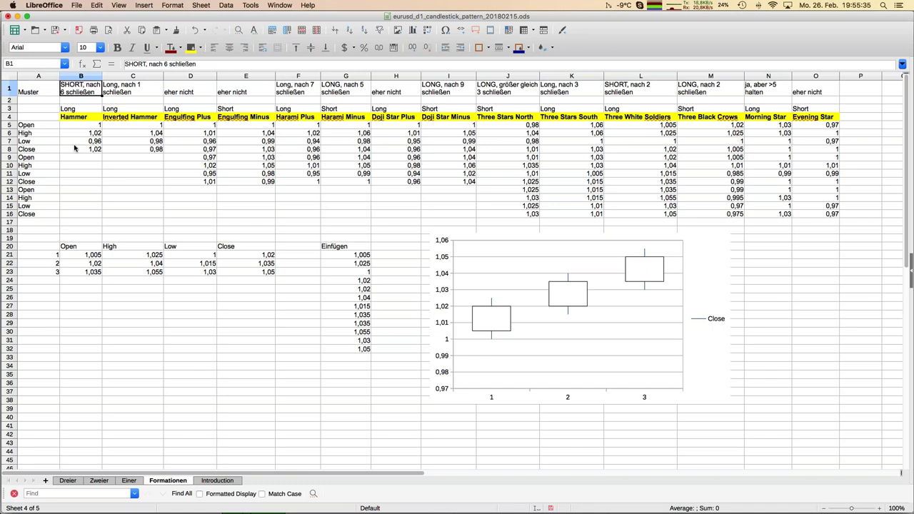
key("Right")
key("Right")
key("Right")
key("Right")
key("Right")
key("Right")
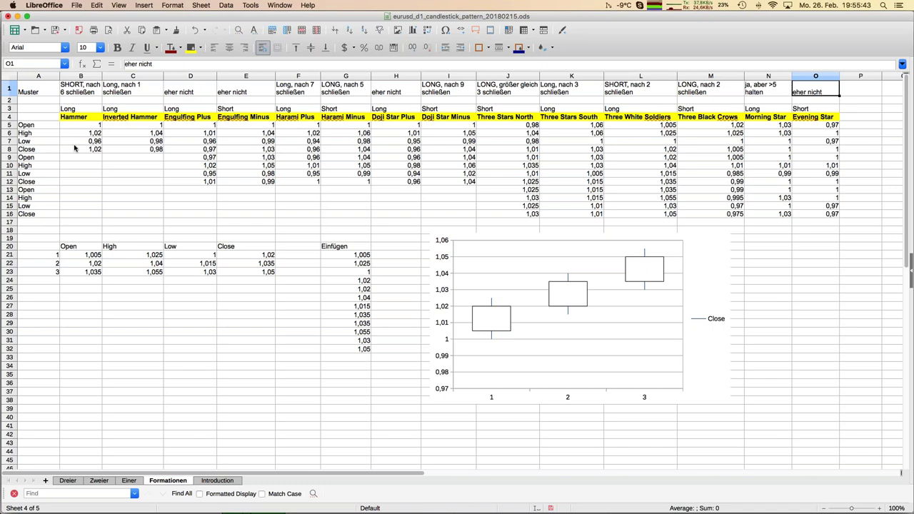
key("Left")
key("Left")
key("Left")
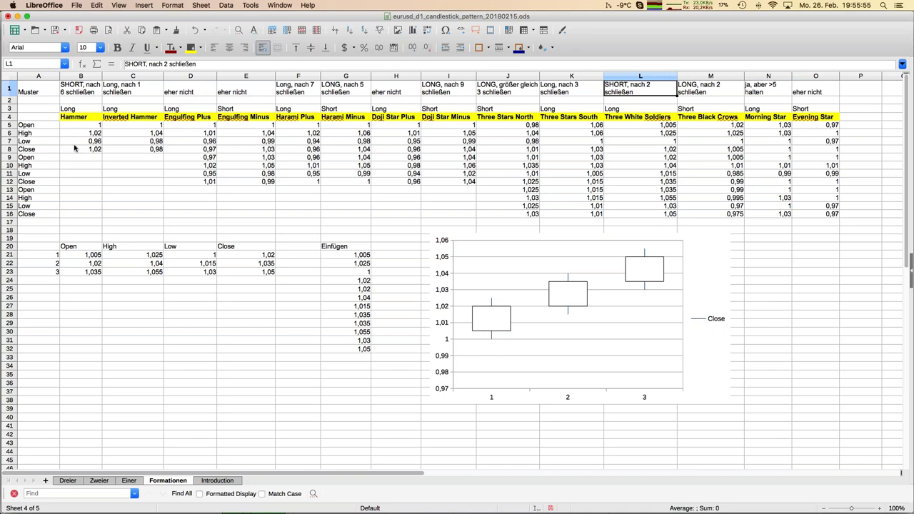
key("Left")
key("Left")
key("Left")
key("Left")
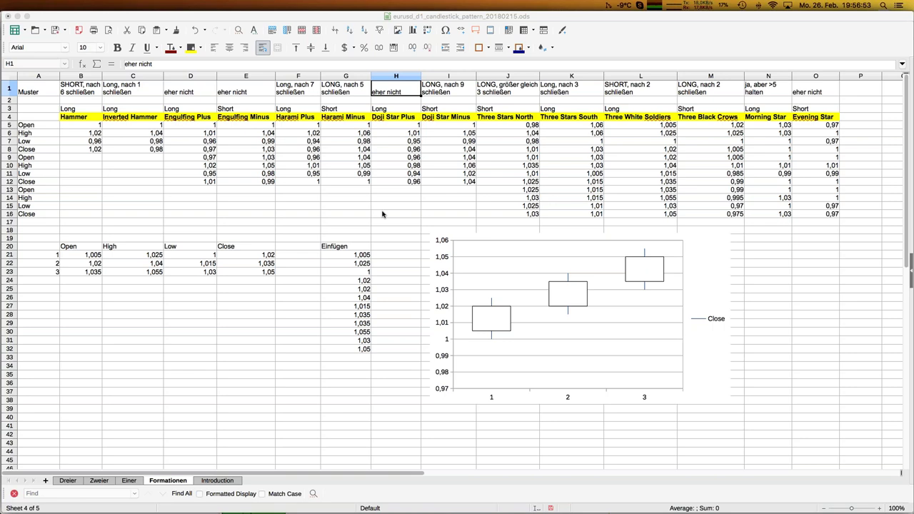
left_click_drag(85, 262, 226, 274)
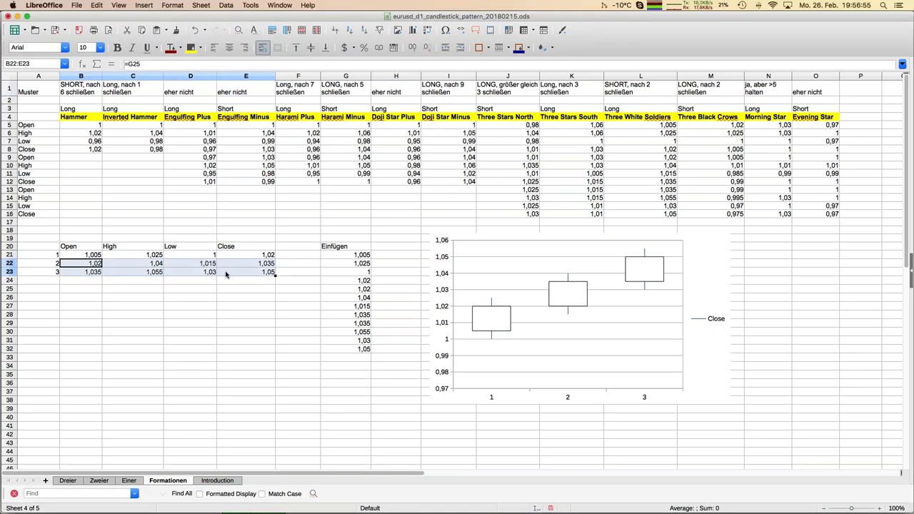
left_click_drag(82, 255, 234, 278)
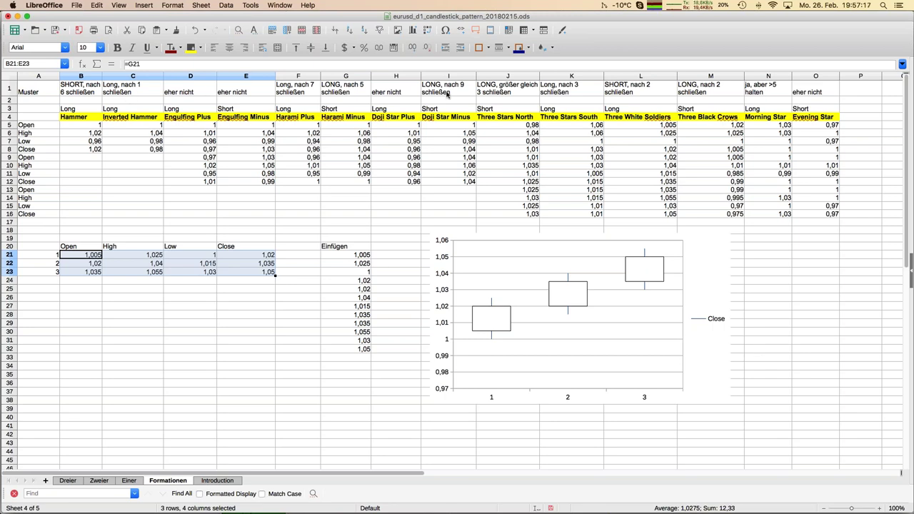
Switch to the Kerzenformationen webinar presentation in LibreOffice Impress and advance from the Methodik slide to the Zusammenfassung slide
left_click(284, 6)
left_click(301, 43)
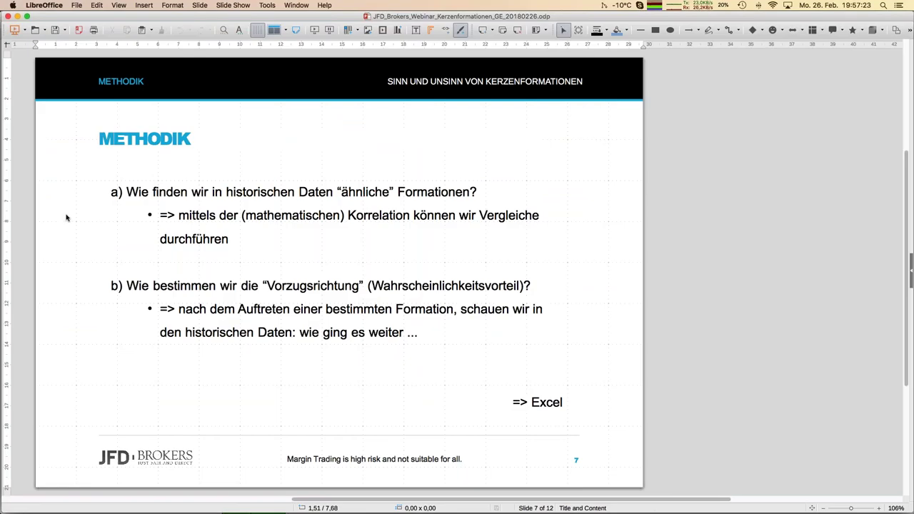
key("Page_Down")
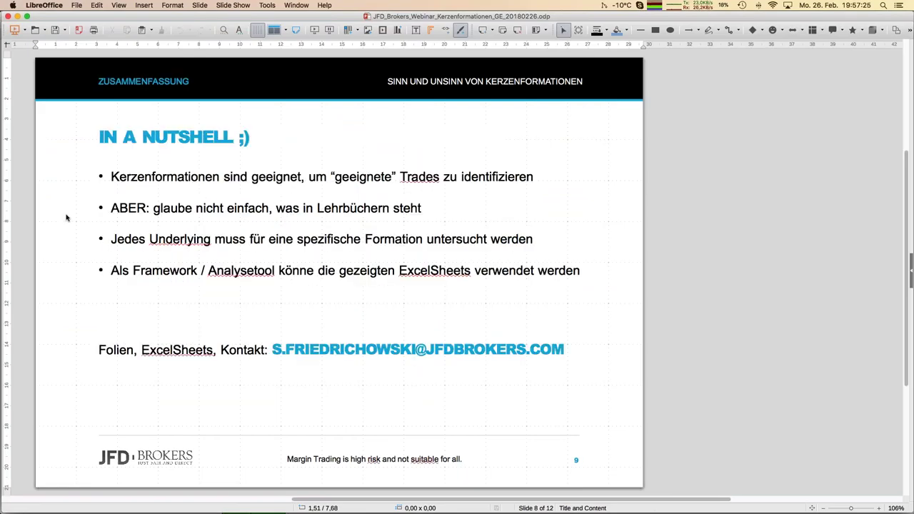